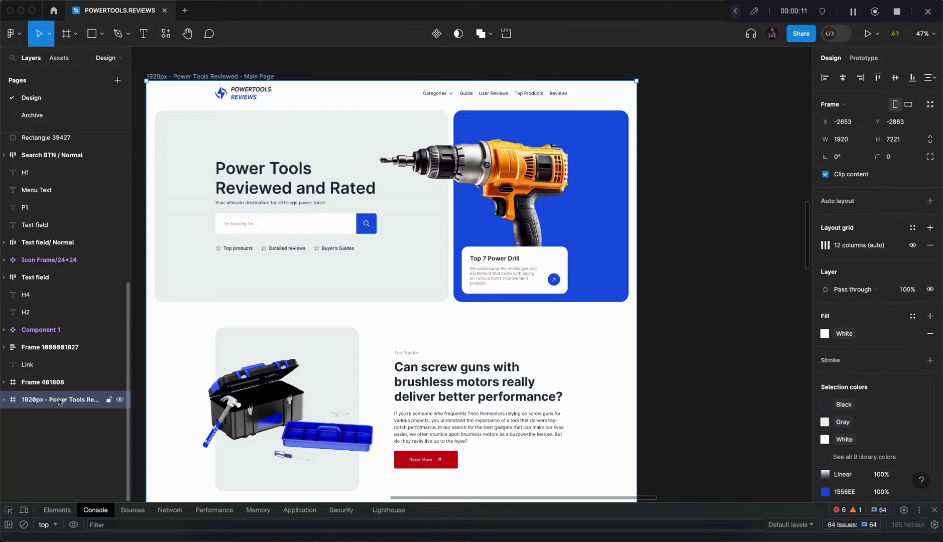
Step: Examine the Power Tools Reviewed main page design, from the hero area through the latest reviews and top products sections
double_click(497, 369)
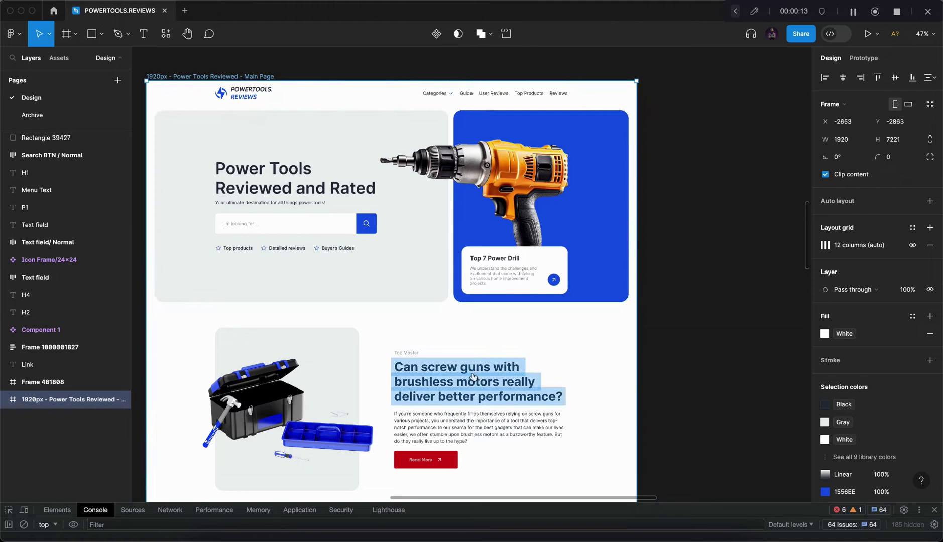
left_click(526, 335)
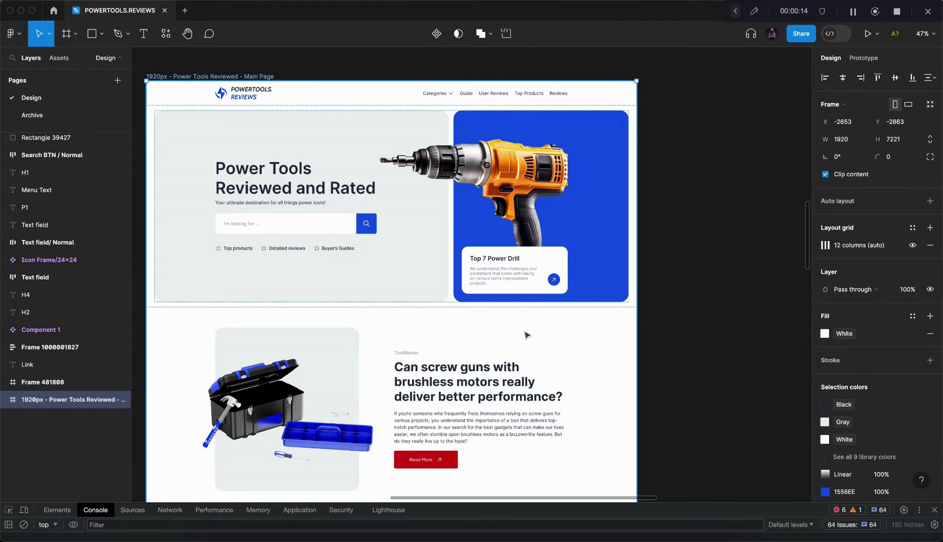
left_click(693, 357)
scroll(693, 357, "down", 3)
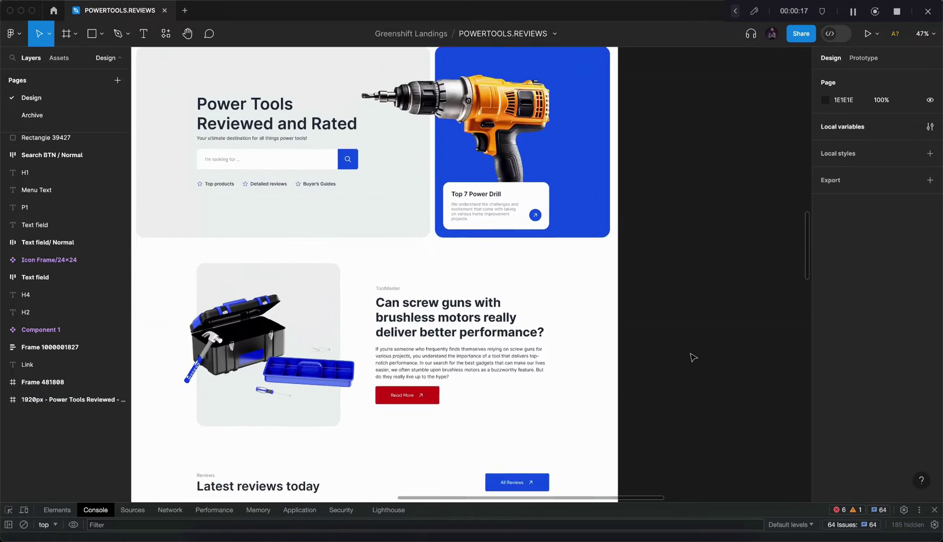
scroll(693, 357, "left", 3)
scroll(692, 358, "up", 3)
scroll(692, 357, "right", 2)
scroll(691, 358, "down", 10)
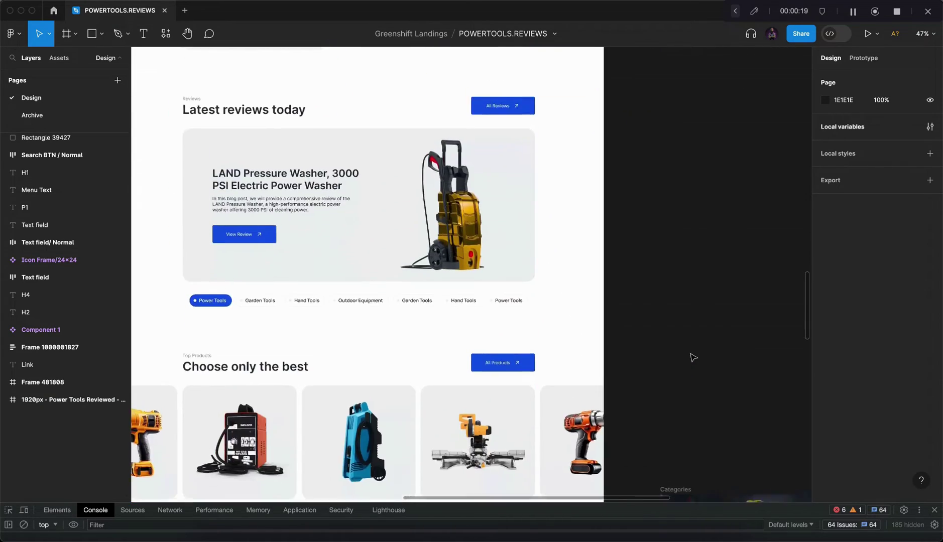
scroll(692, 358, "up", 5)
scroll(692, 358, "left", 1)
scroll(693, 358, "up", 3)
scroll(692, 357, "left", 1)
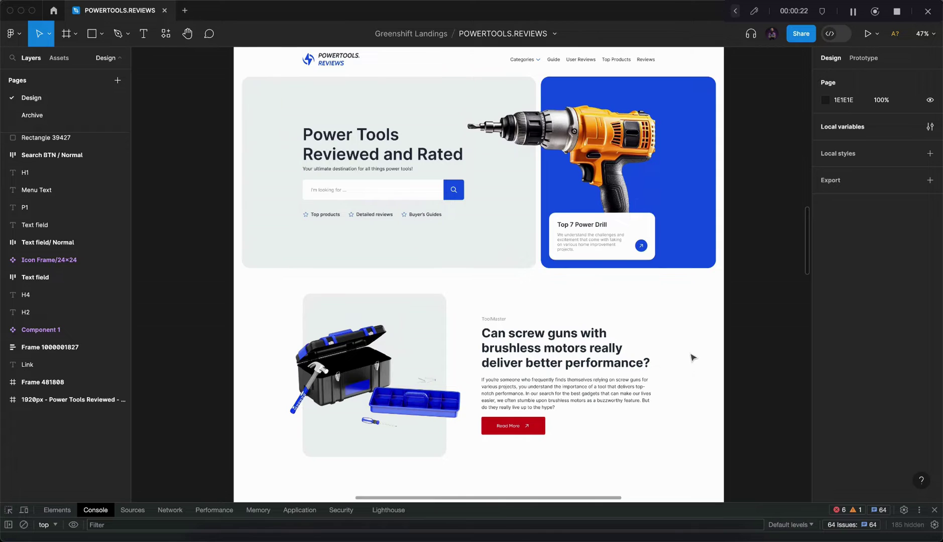
Step: Select the 1920px Power Tools Reviewed main page frame and run the Figma StyleBook for WordPress development plugin on it
left_click(74, 400)
right_click(626, 305)
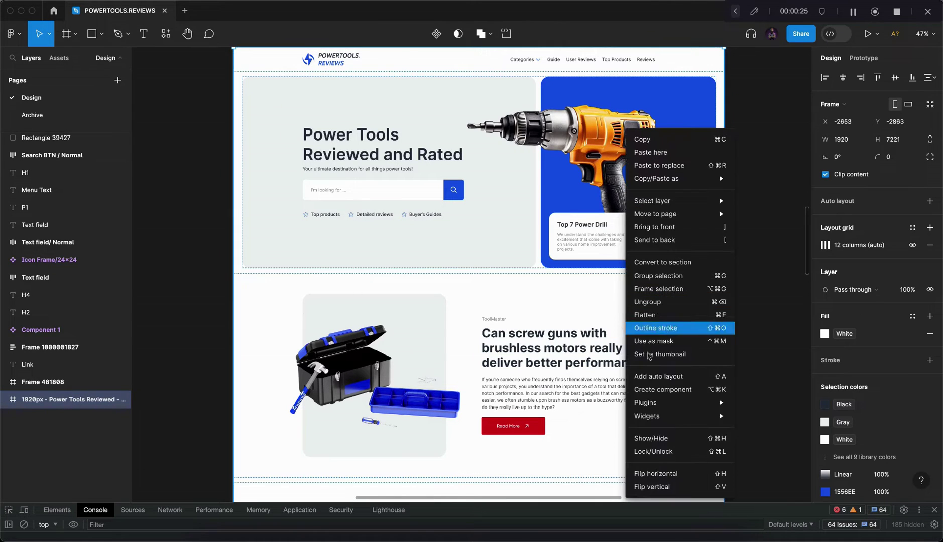
mouse_move(683, 407)
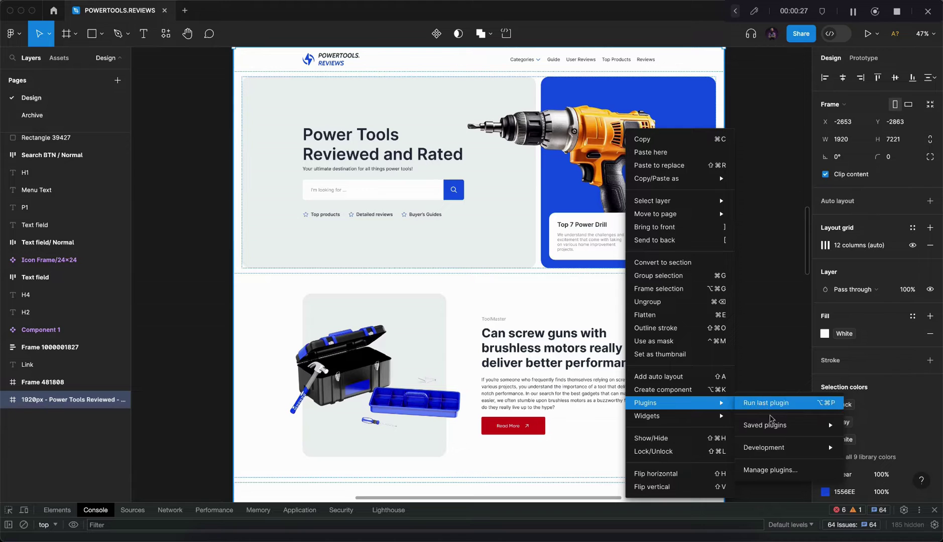
mouse_move(765, 447)
left_click(651, 337)
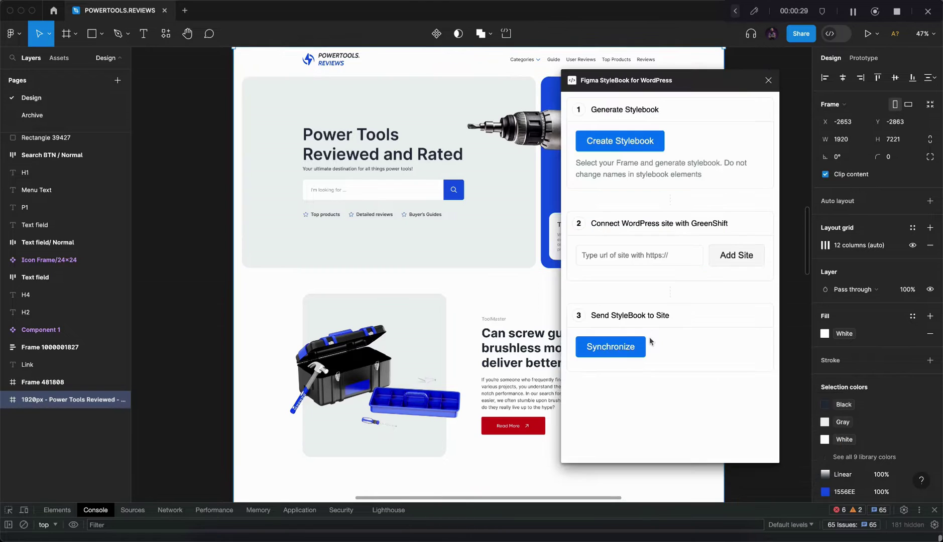
Step: Generate a stylebook from the selected main page frame and bring the new Stylebook frame into view
scroll(466, 329, "right", 3)
scroll(466, 328, "right", 5)
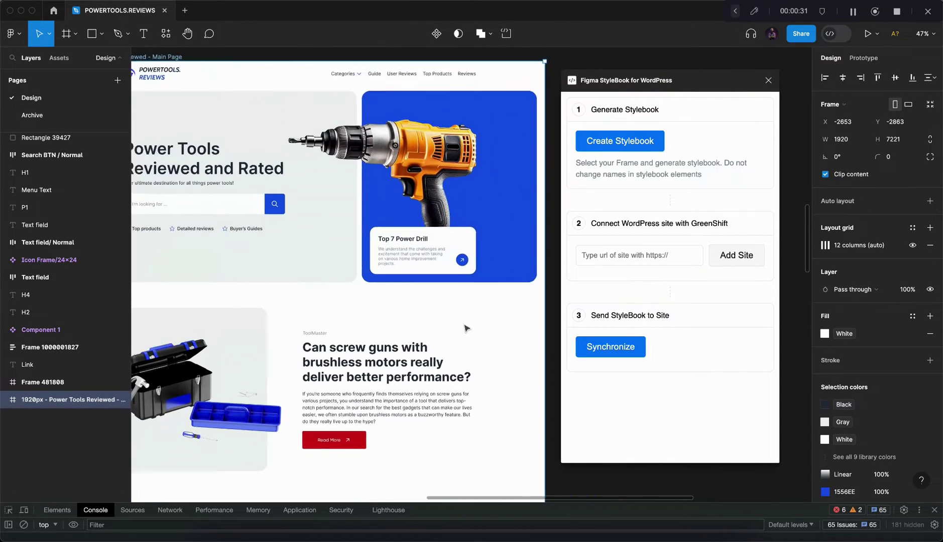
left_click(599, 146)
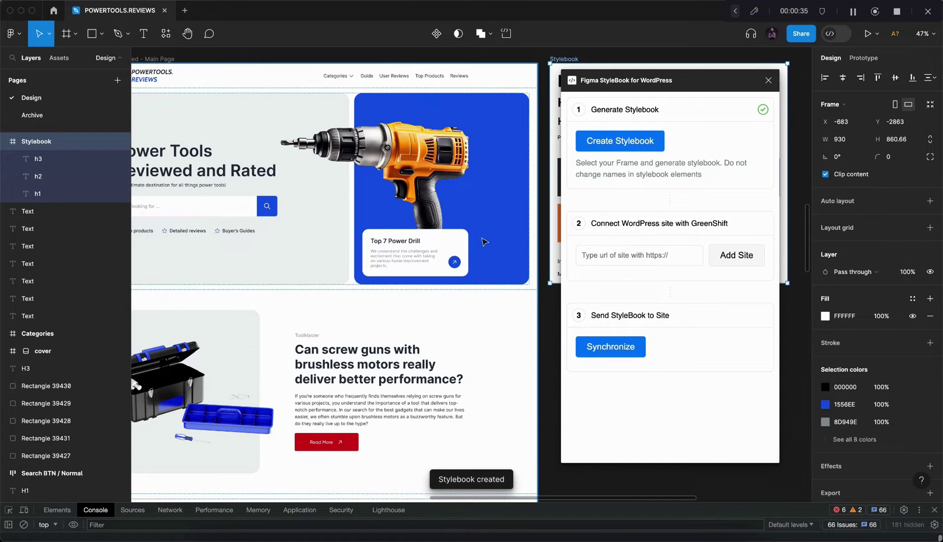
scroll(483, 243, "right", 2)
scroll(484, 242, "right", 5)
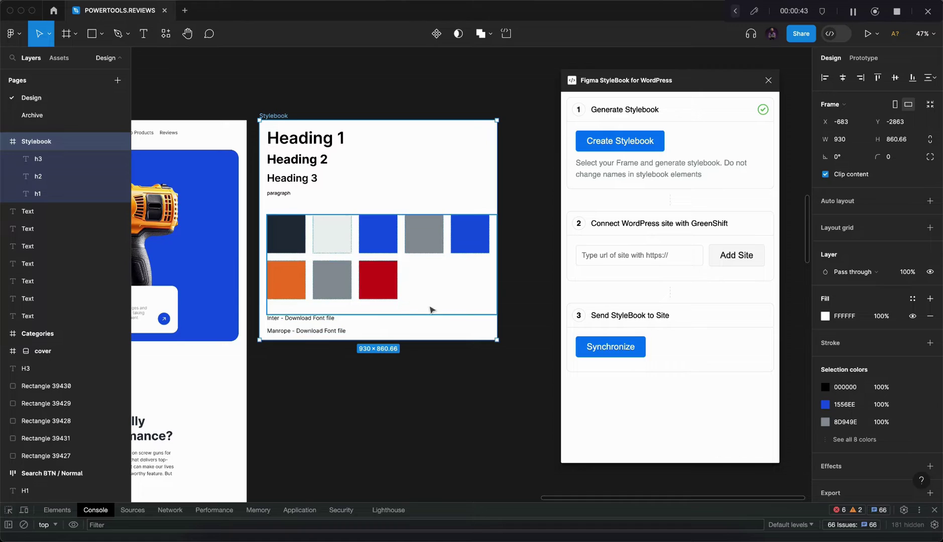
left_click(618, 251)
type("https://remag.wp")
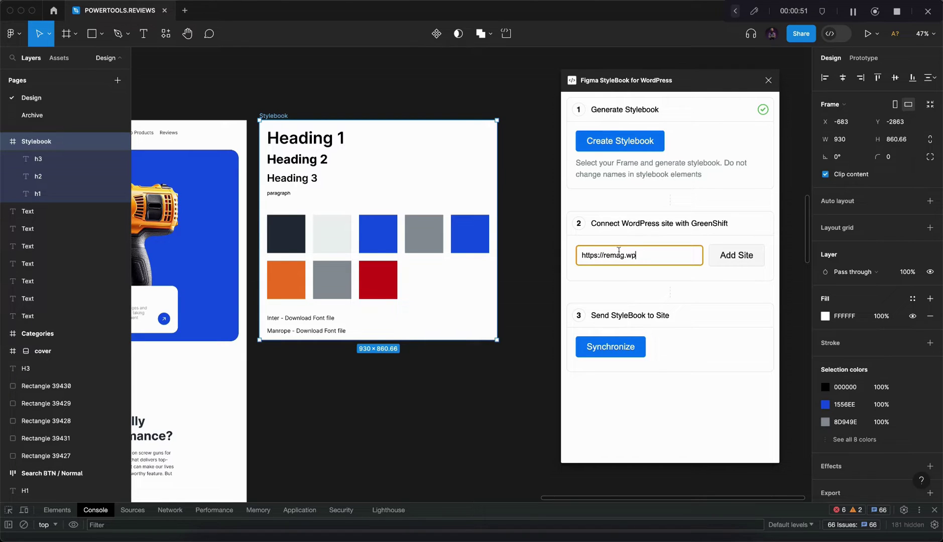
type("soul.net")
left_click(745, 256)
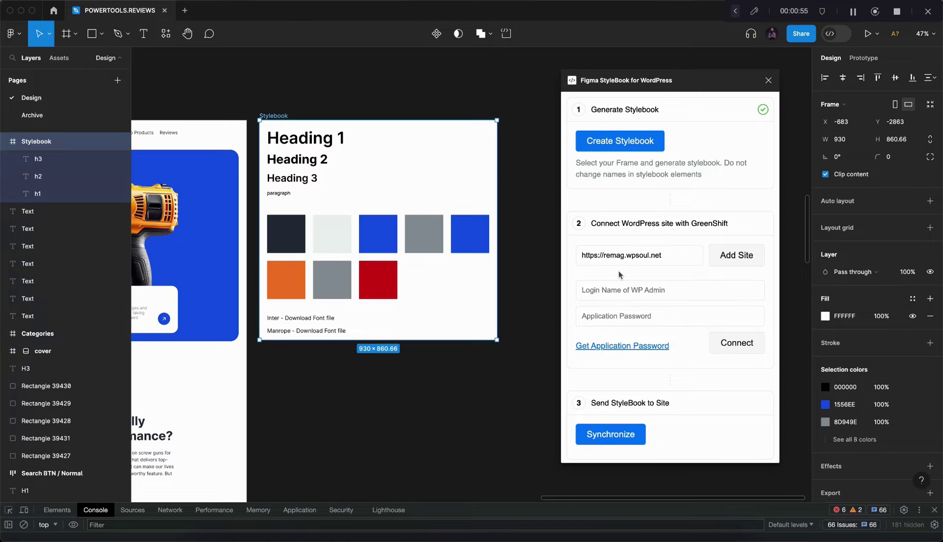
scroll(635, 282, "down", 1)
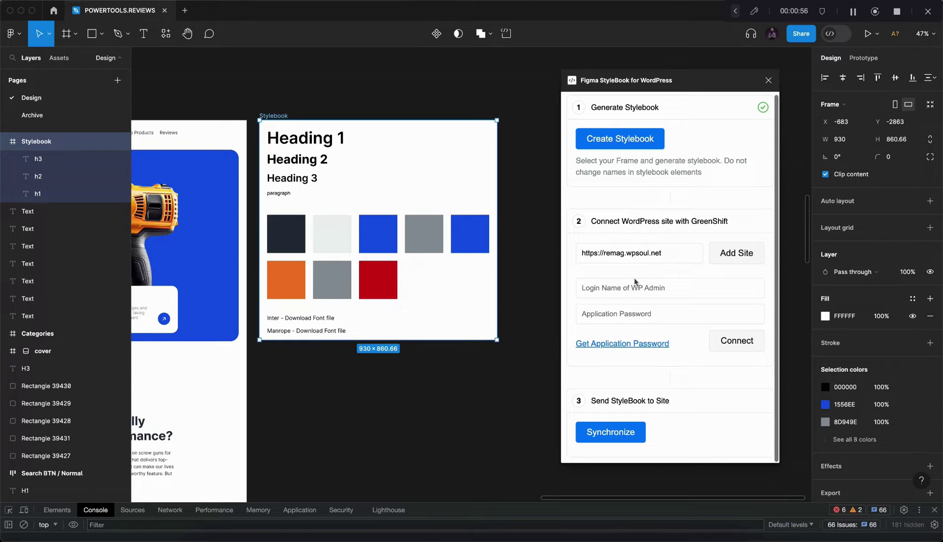
Step: Request an application password from the WordPress site, approve the Figma Stylebook for WordPress connection, and copy the generated password
left_click(625, 346)
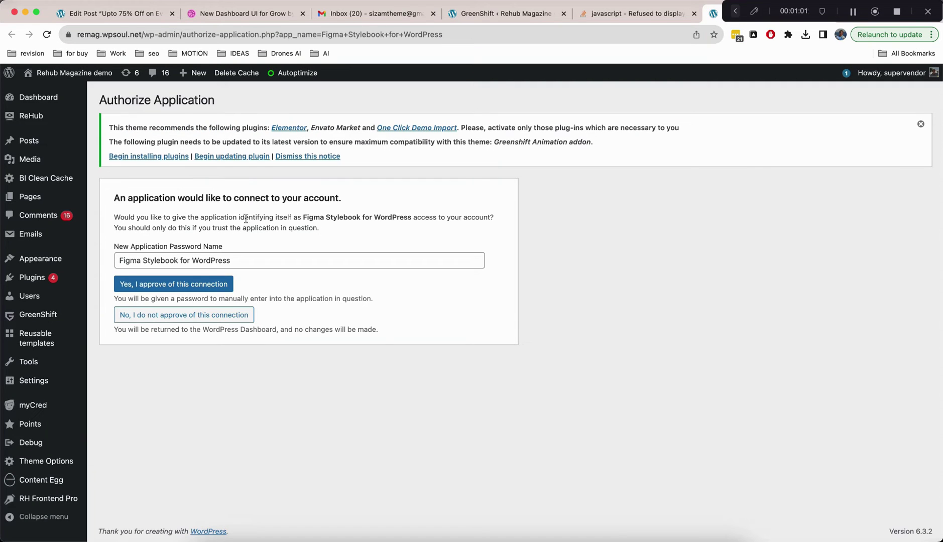
left_click(190, 286)
left_click(344, 255)
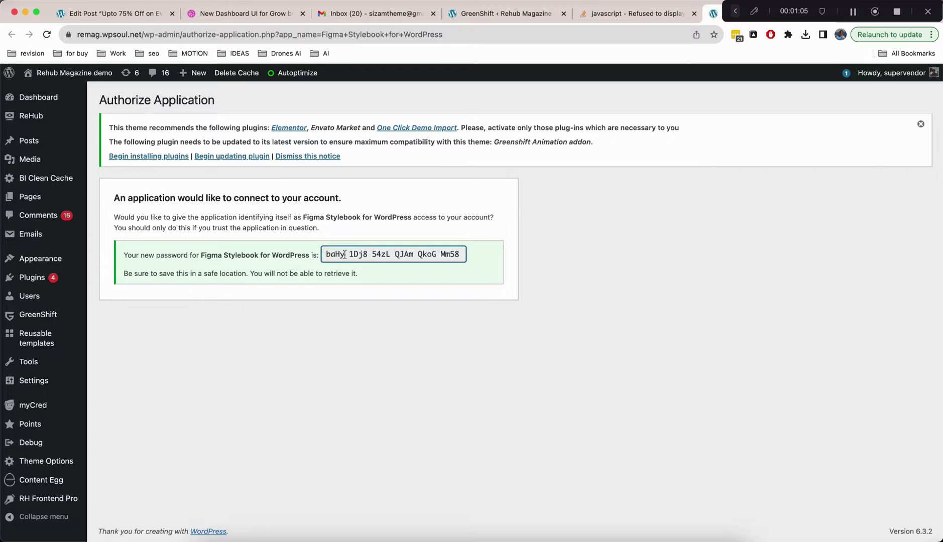
triple_click(344, 254)
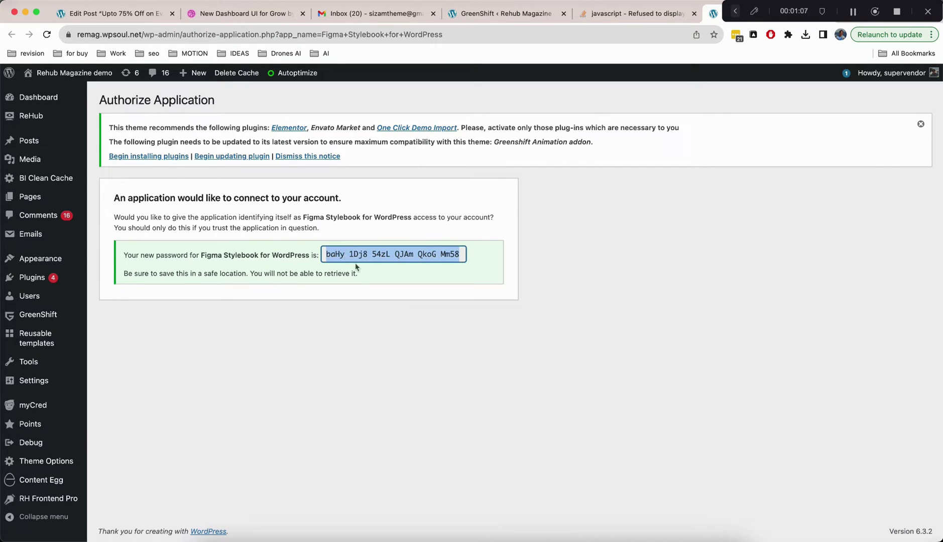
Step: Back in Figma, enter the WP admin login name, paste the application password, and connect the site
left_click(526, 538)
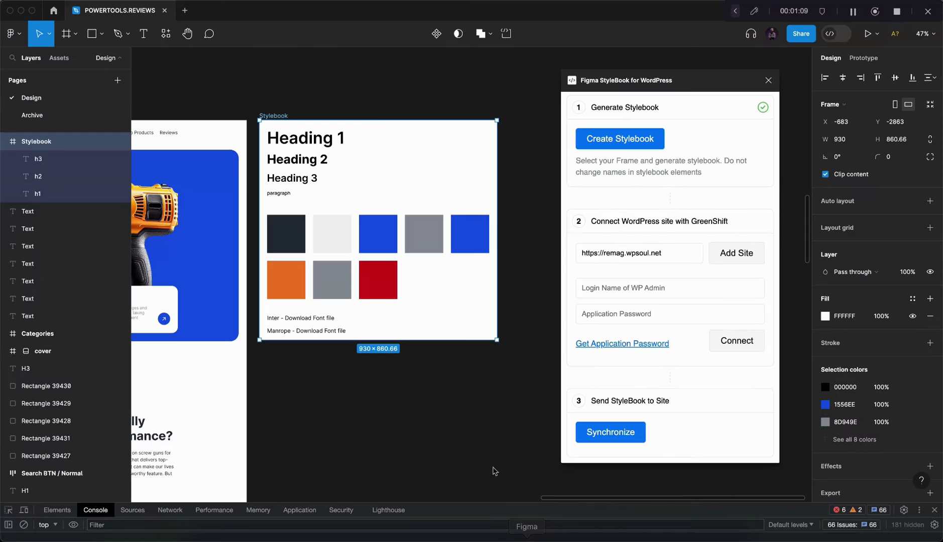
left_click(599, 295)
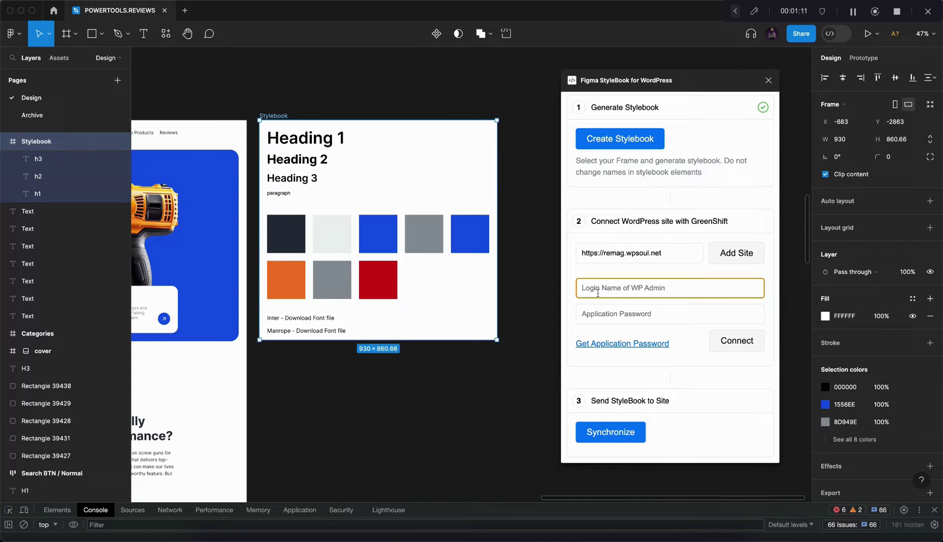
type("supervendor")
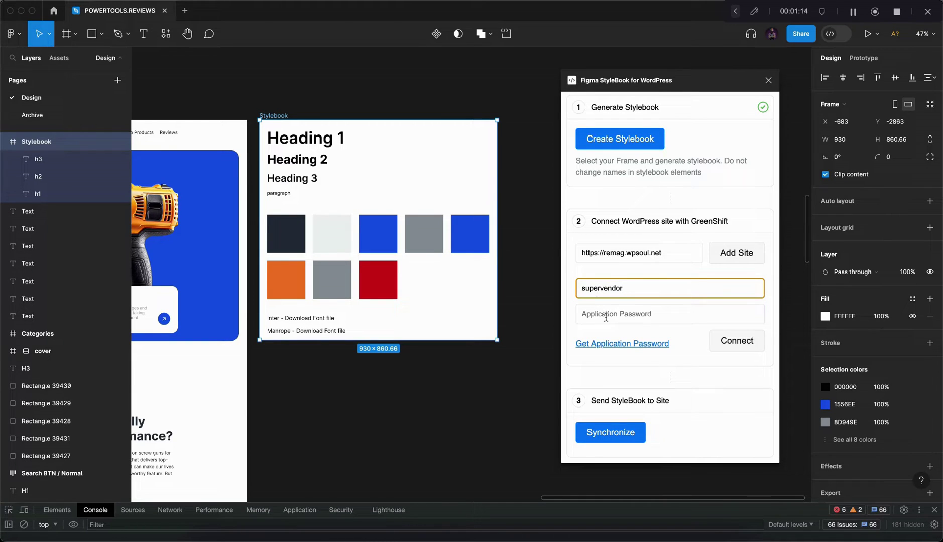
left_click(606, 317)
key("super+v")
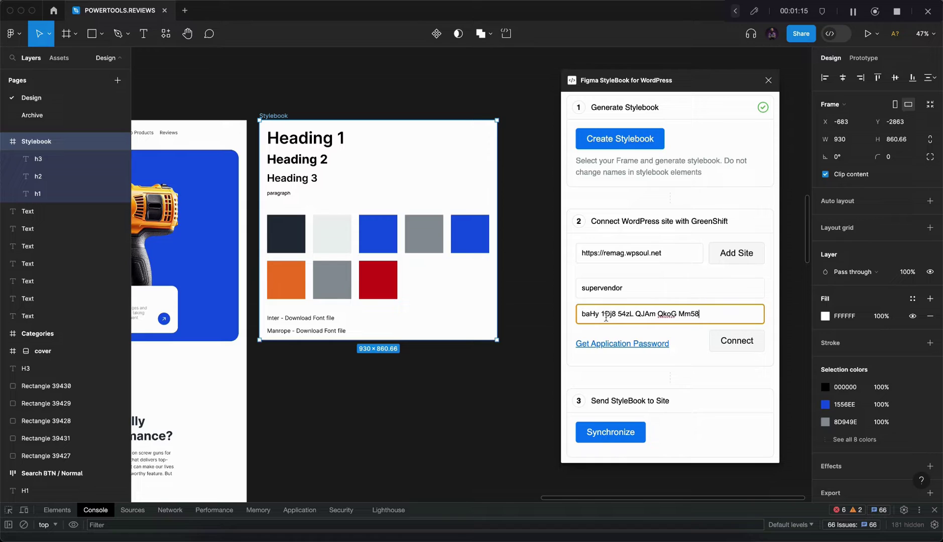
left_click(725, 346)
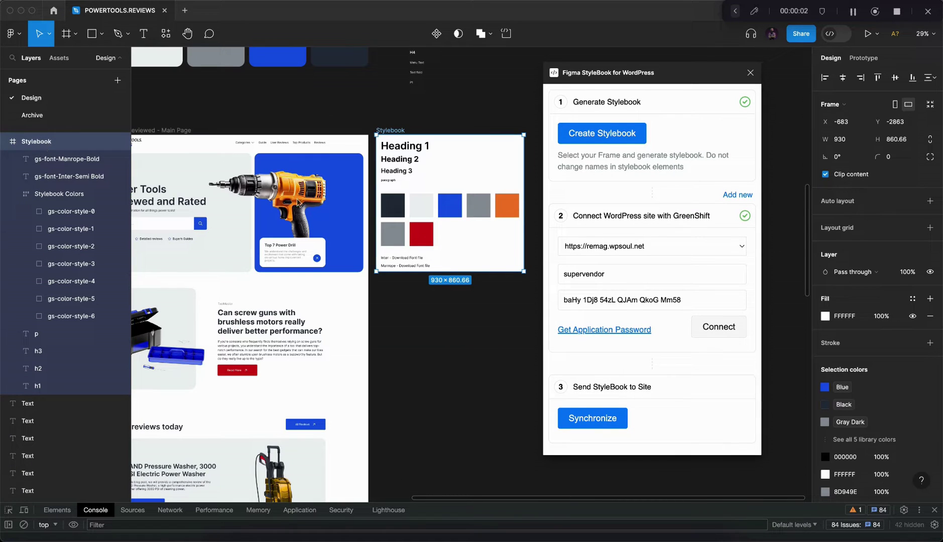
Step: Synchronize the stylebook to the connected site, then switch to Chrome and open GreenShift's Stylebook page in WordPress
left_click(613, 422)
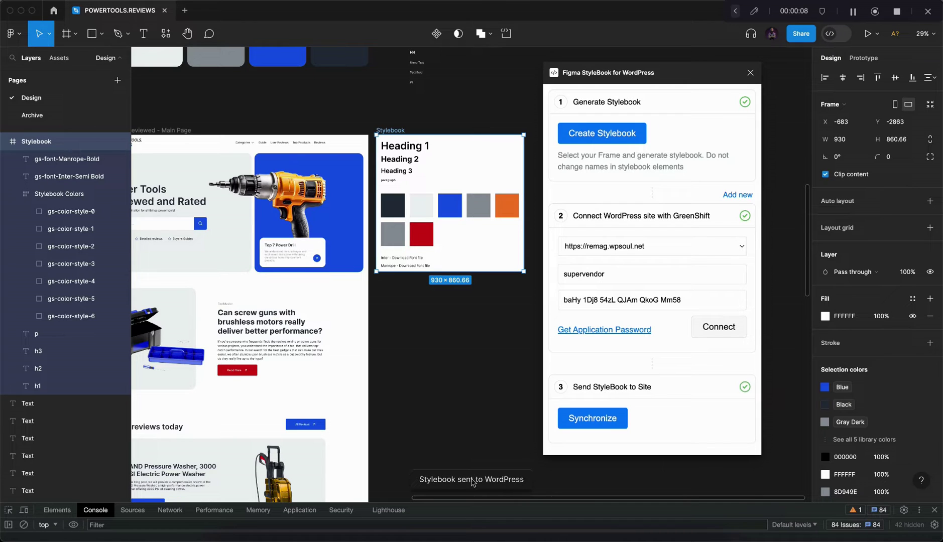
left_click(306, 536)
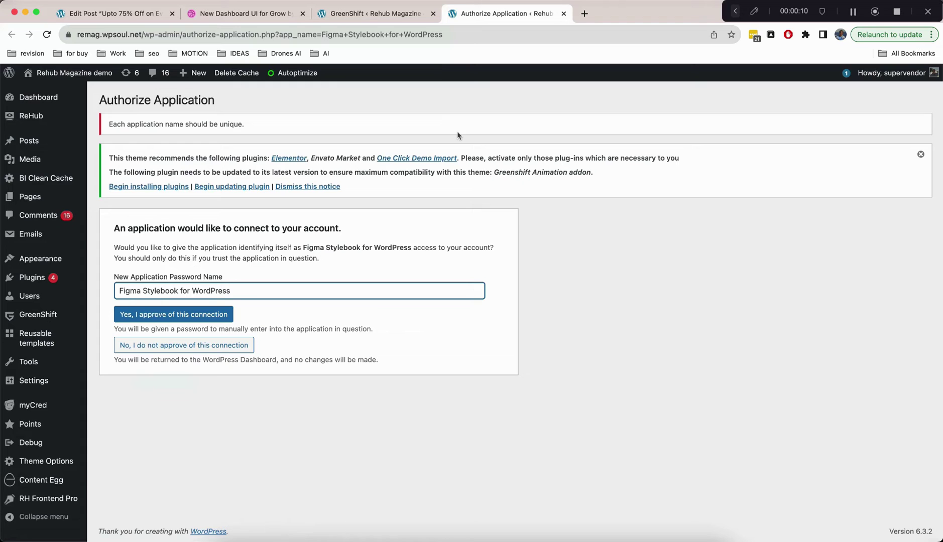
mouse_move(55, 314)
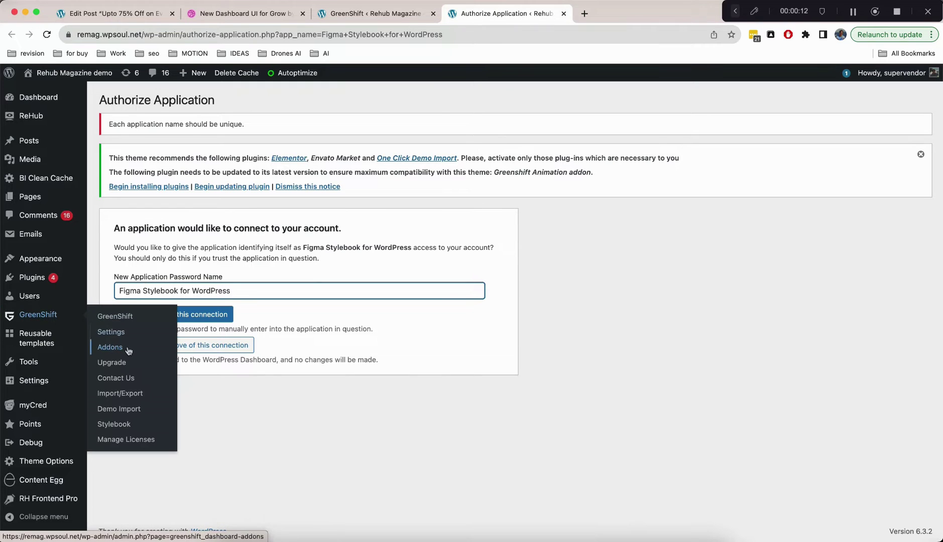
left_click(111, 424)
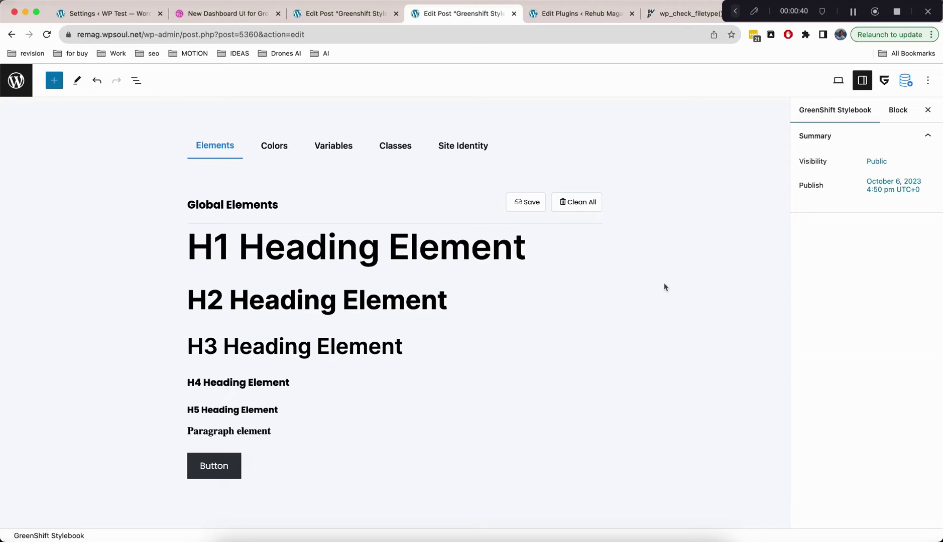
Step: Check the H1 element's font size and font family in the WordPress Stylebook against the Heading 1 text in Figma
left_click(429, 254)
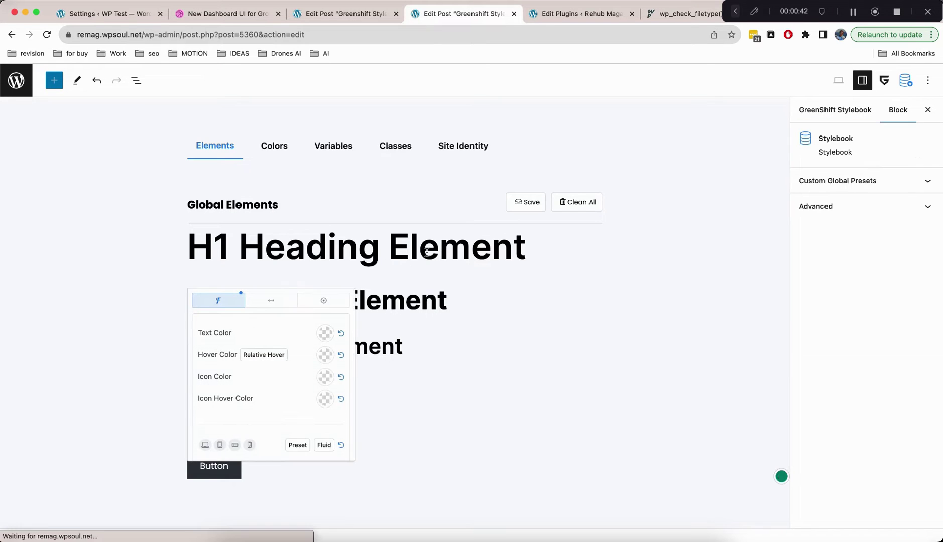
scroll(280, 376, "down", 5)
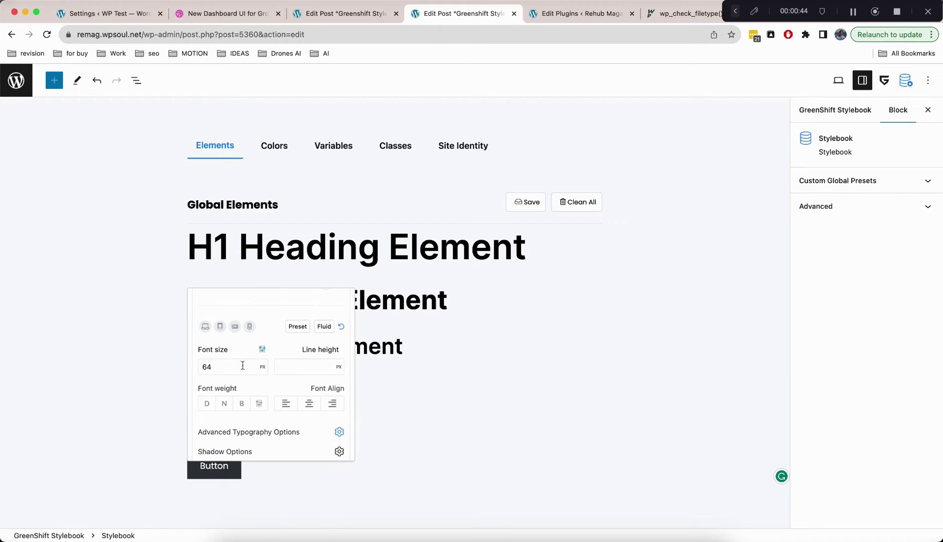
scroll(248, 373, "down", 3)
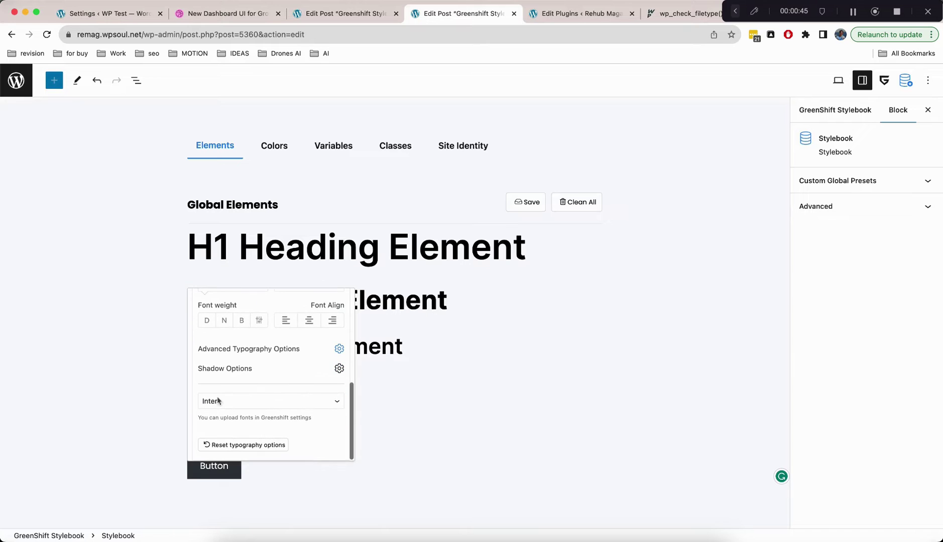
left_click(392, 249)
key("super+Tab")
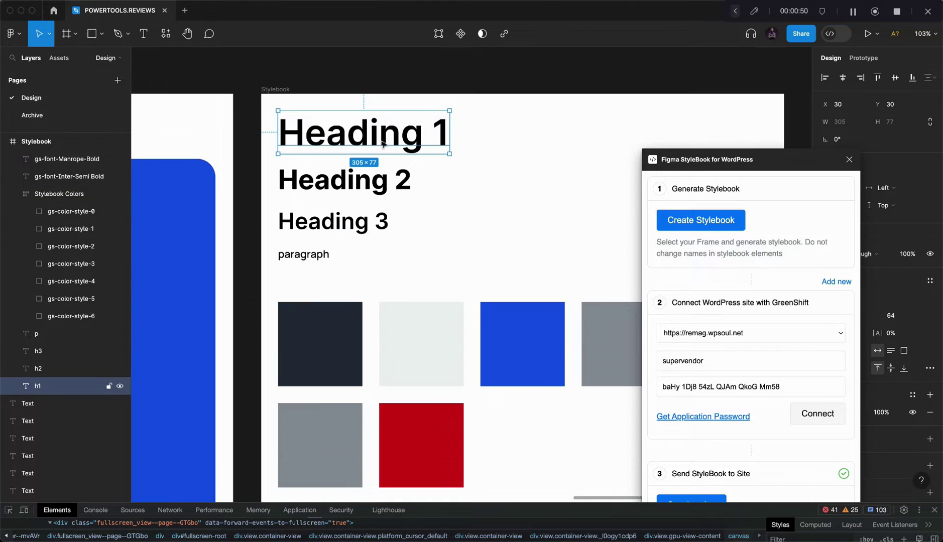
left_click_drag(712, 159, 769, 154)
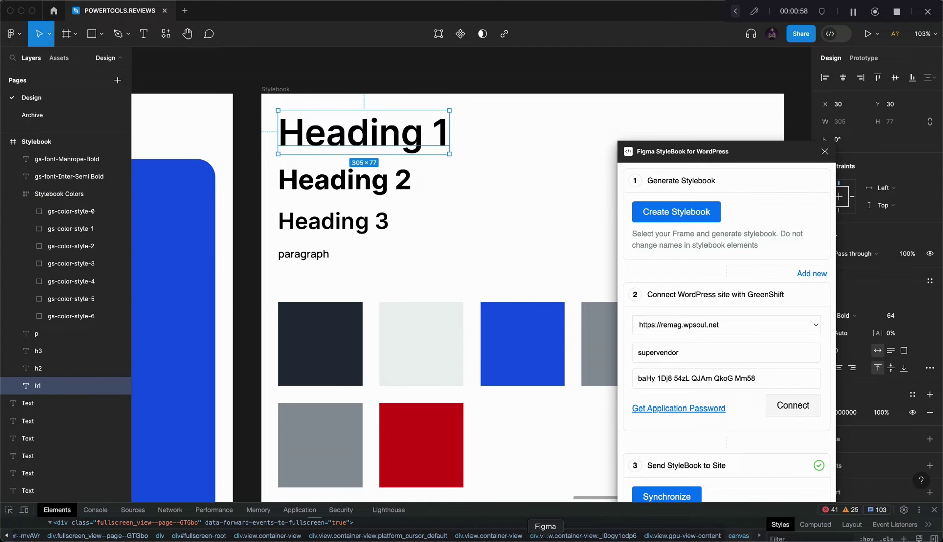
Step: Compare the Greenshift color presets in the WordPress Stylebook in Chrome with the color swatches in Figma's Stylebook frame
left_click(305, 537)
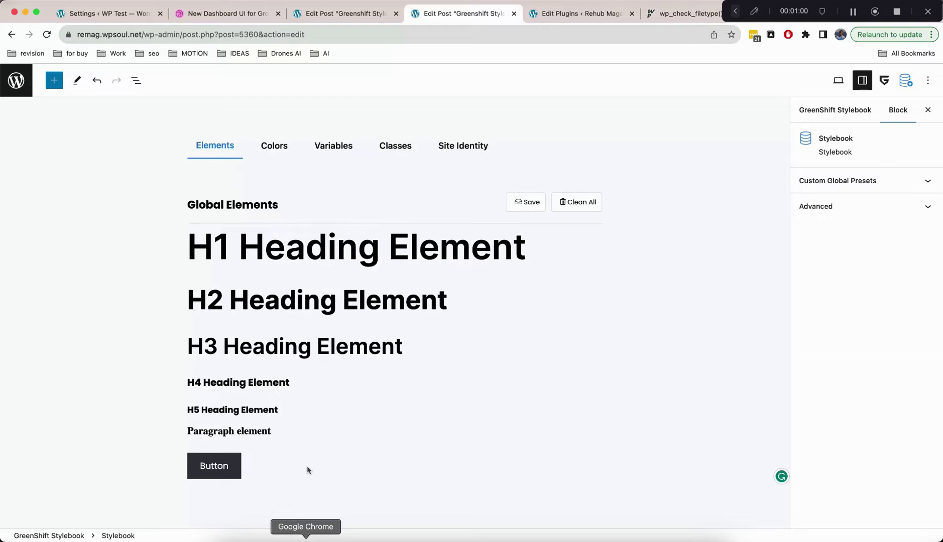
left_click(269, 142)
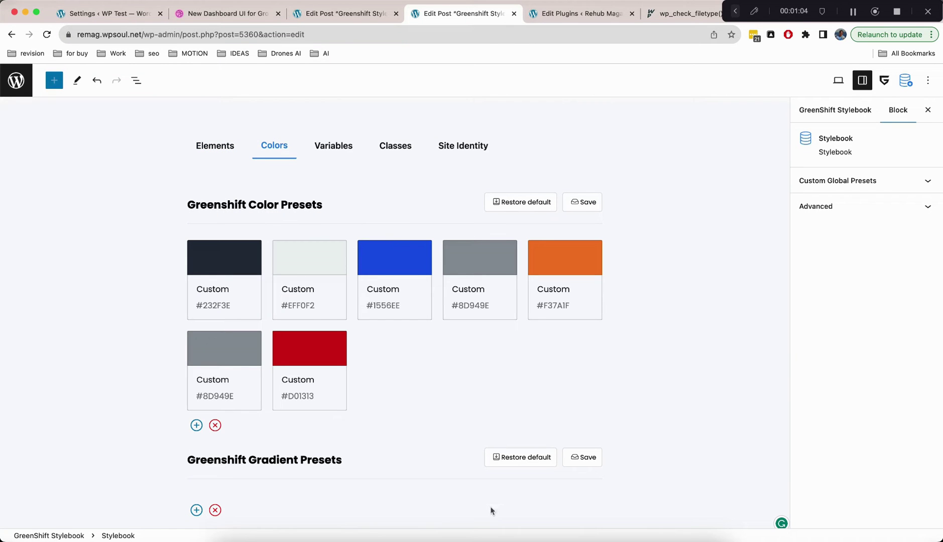
left_click(546, 537)
scroll(422, 295, "down", 2)
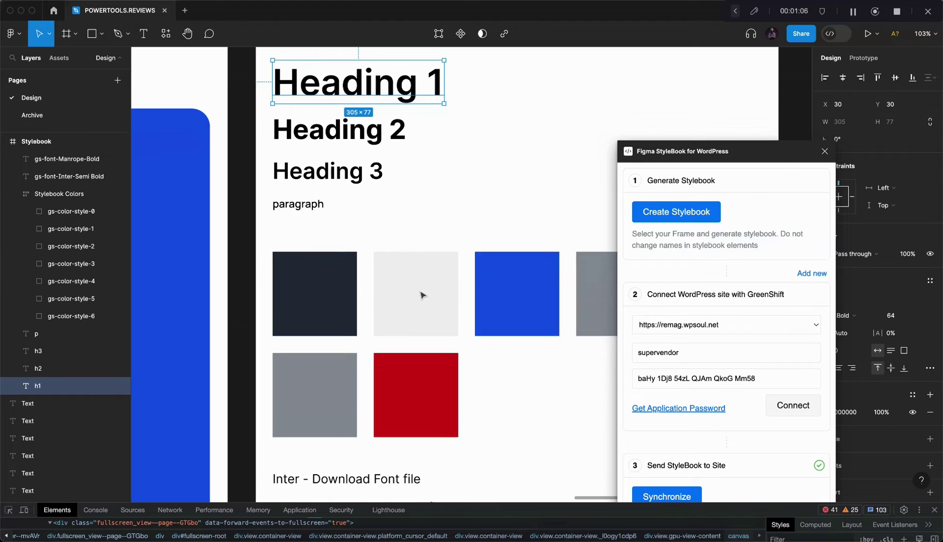
scroll(422, 295, "down", 5)
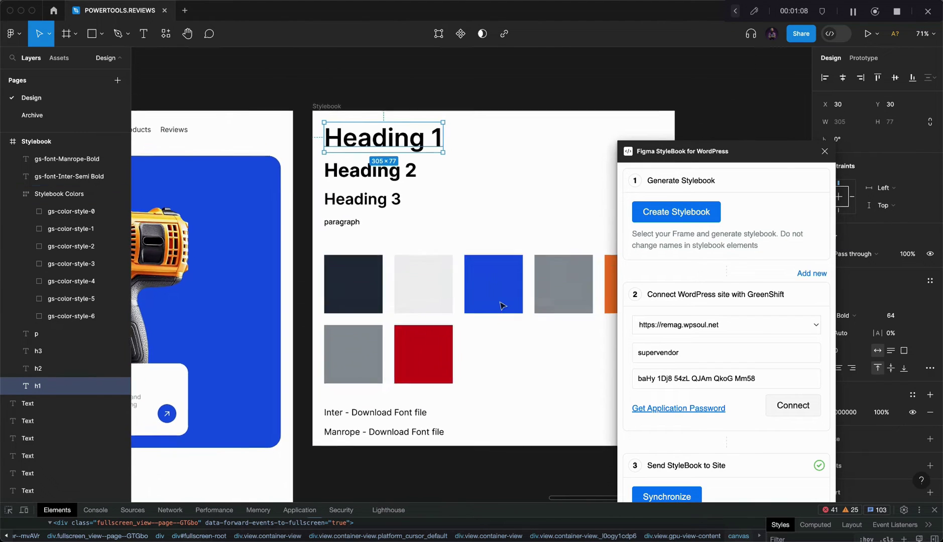
Step: Switch to Chrome, leave the Stylebook editor, and open GreenShift's Settings page in the WordPress admin
left_click(306, 536)
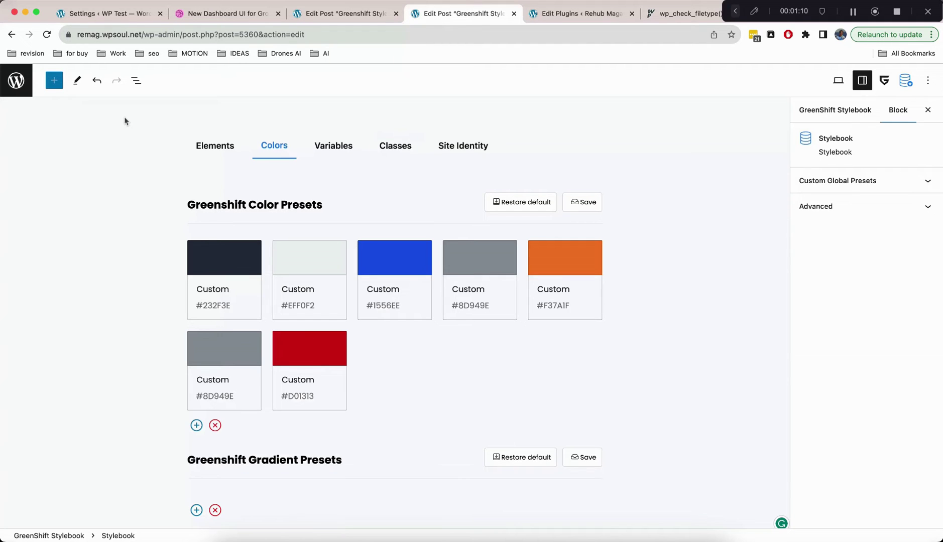
left_click(22, 87)
left_click(503, 209)
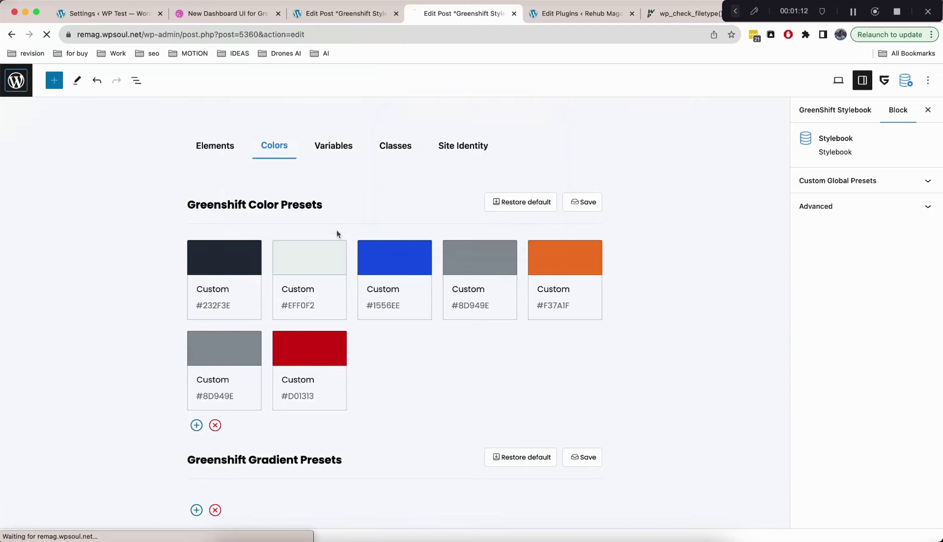
scroll(123, 314, "down", 1)
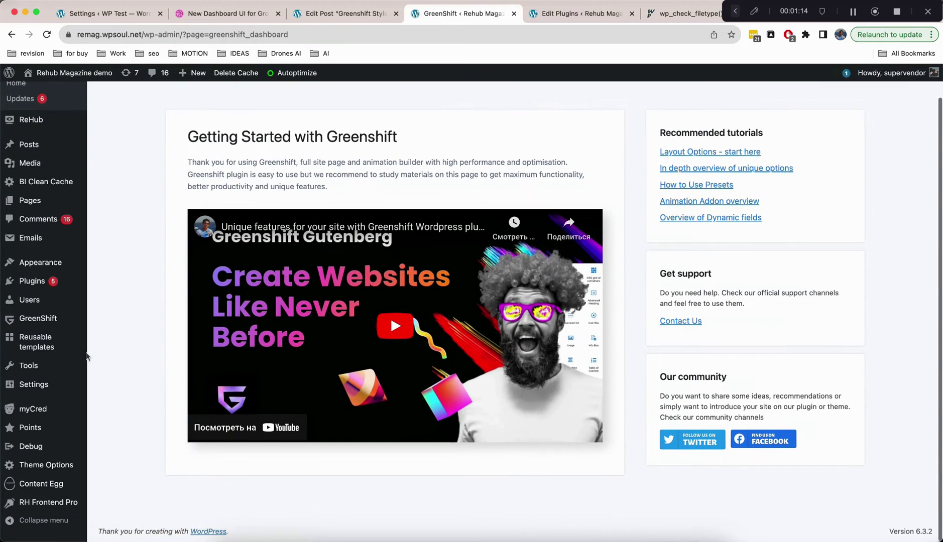
mouse_move(69, 382)
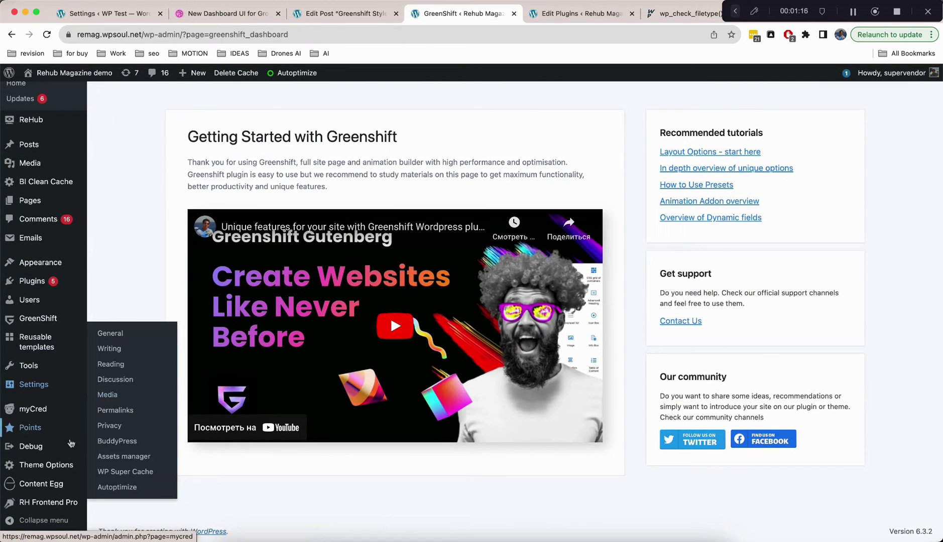
mouse_move(68, 451)
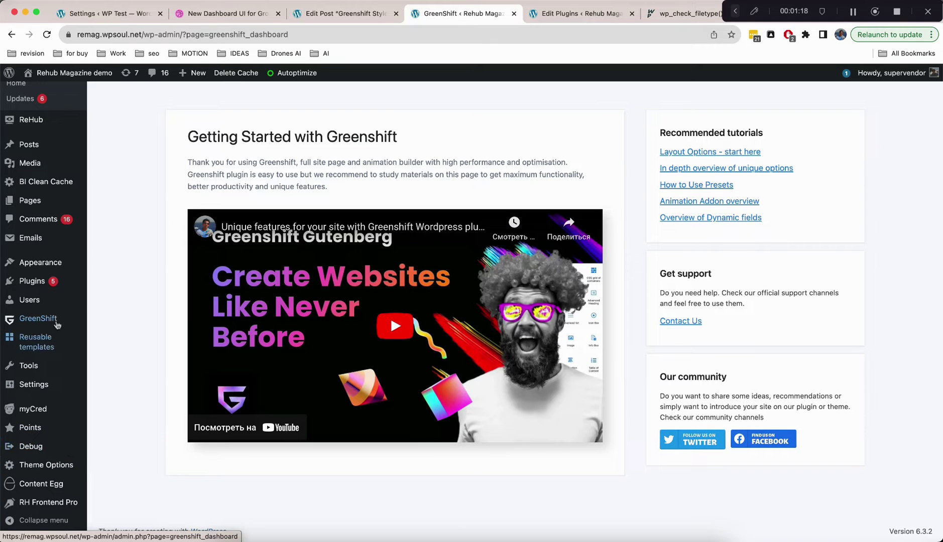
mouse_move(56, 322)
left_click(121, 340)
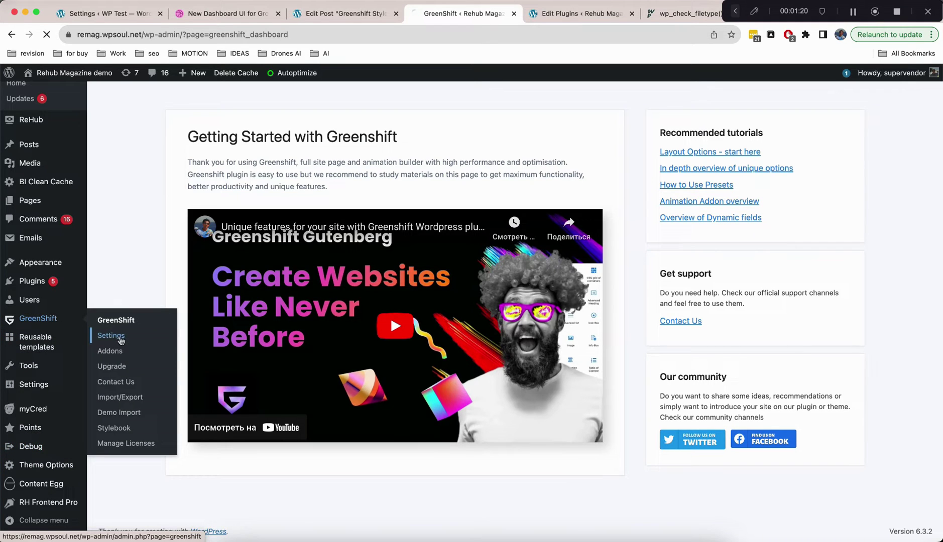
Step: Review the Inter and Manrope font entries and their attached font files in GreenShift's Local Font Loader
scroll(379, 321, "down", 4)
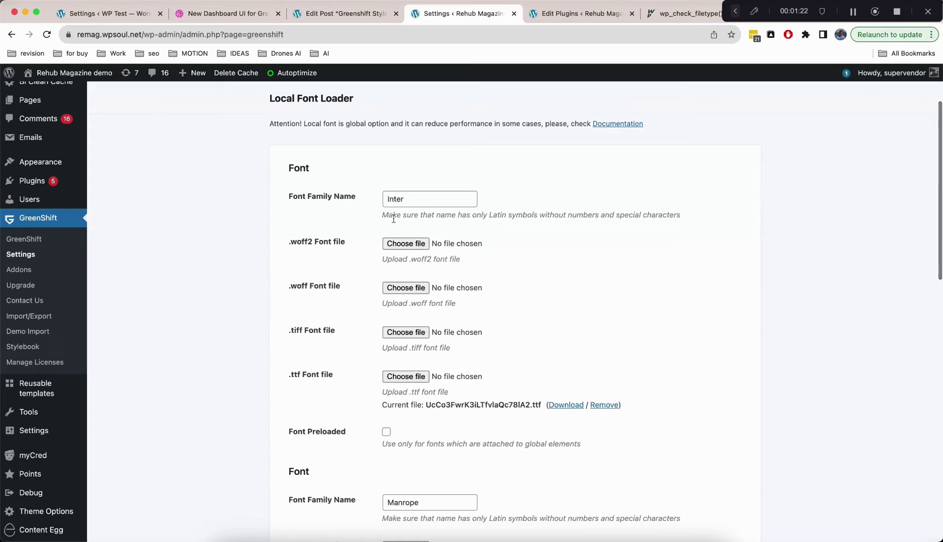
scroll(500, 250, "down", 5)
scroll(463, 322, "down", 6)
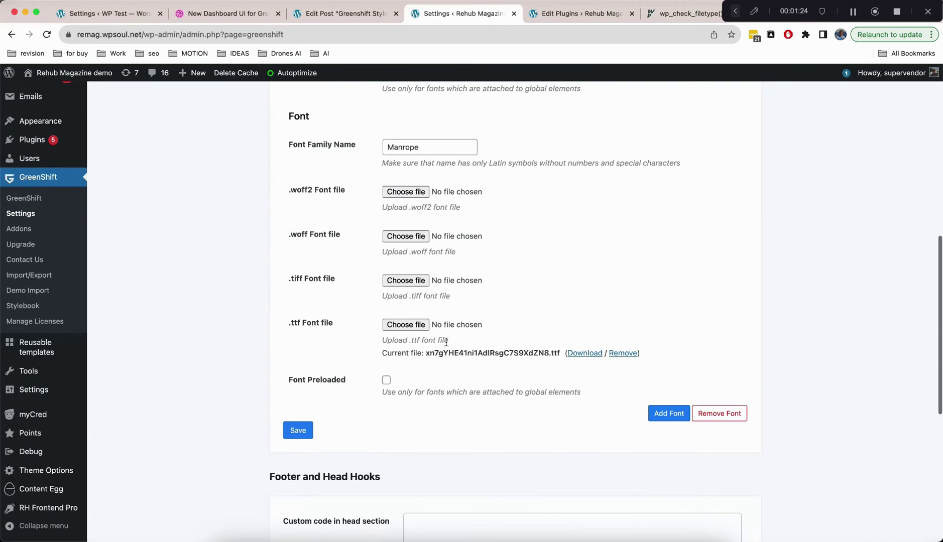
scroll(471, 356, "up", 15)
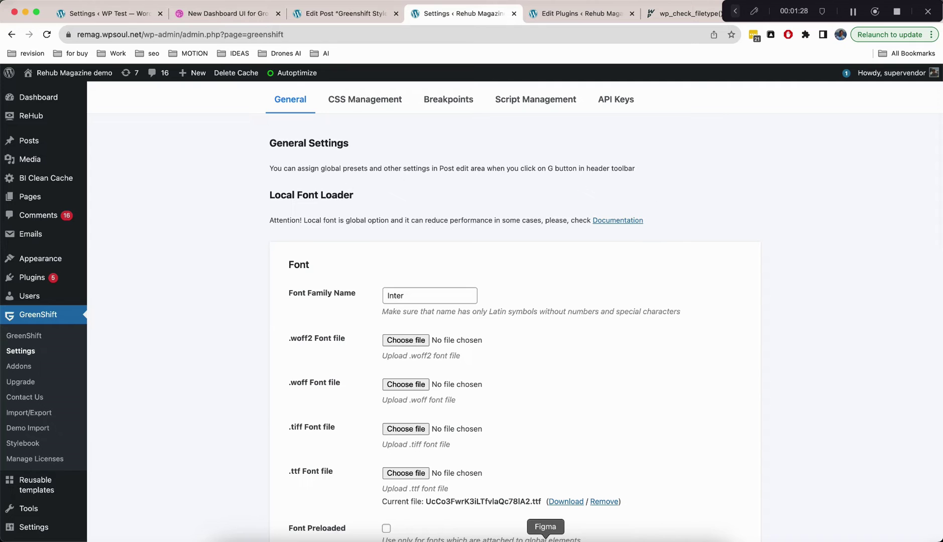
Step: Switch to Figma, move the plugin window clear of the design properties, and inspect the fills of the blue and red Stylebook swatches
left_click(545, 538)
scroll(500, 304, "down", 4)
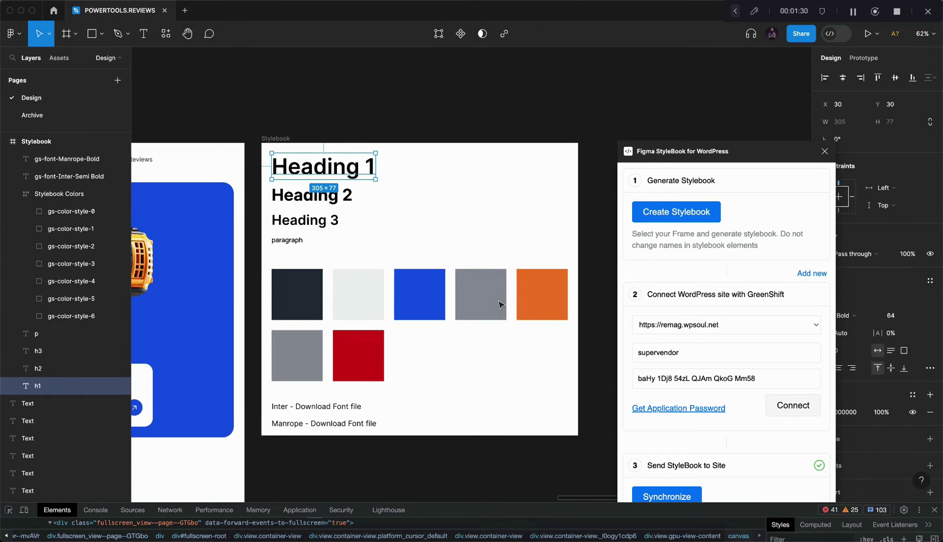
left_click(479, 139)
scroll(479, 139, "down", 2)
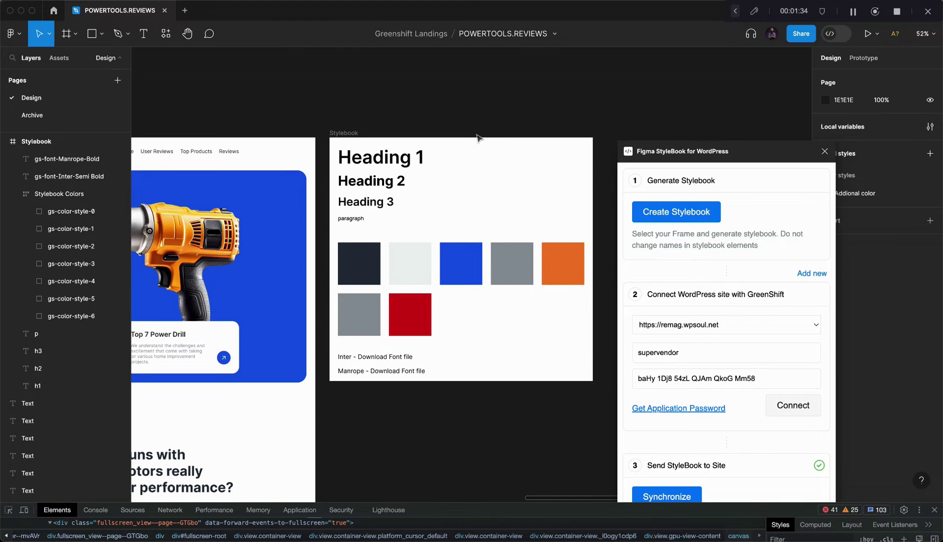
left_click(468, 258)
left_click(467, 258)
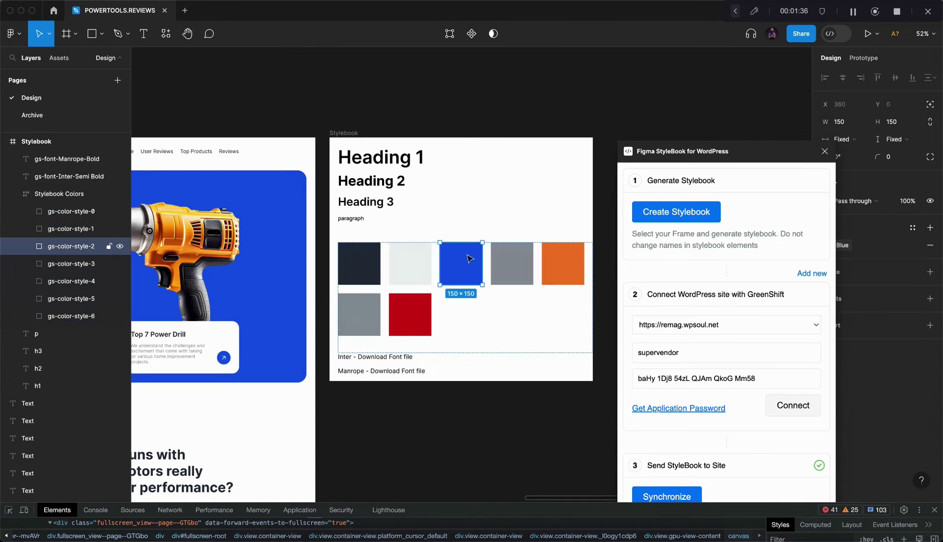
left_click_drag(679, 155, 678, 342)
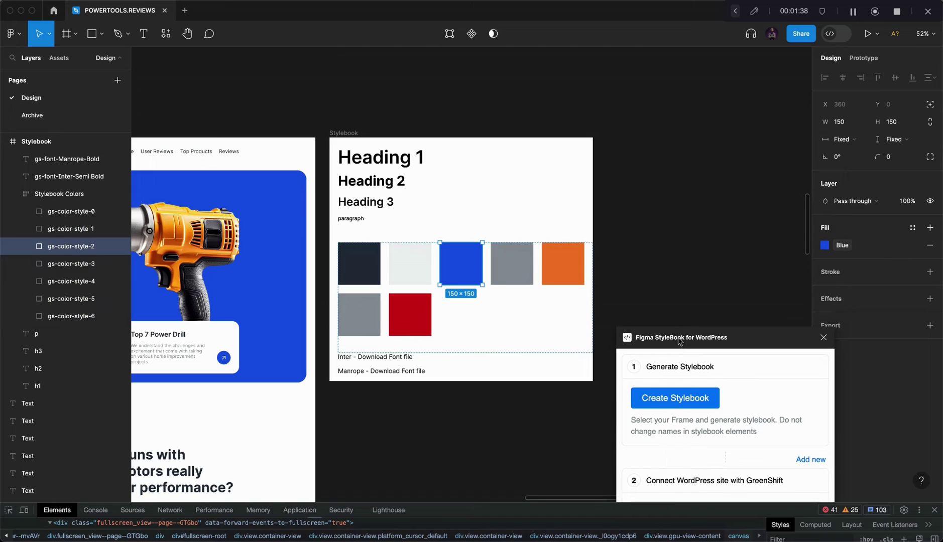
left_click(425, 273)
left_click(425, 318)
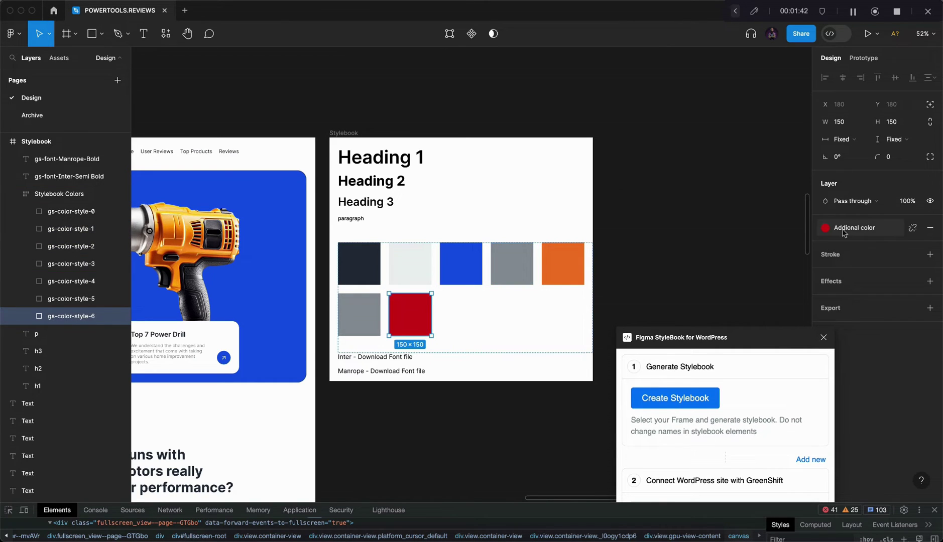
Step: Change the Blue color in the local variables to green 15941A and close the variables window
left_click(735, 256)
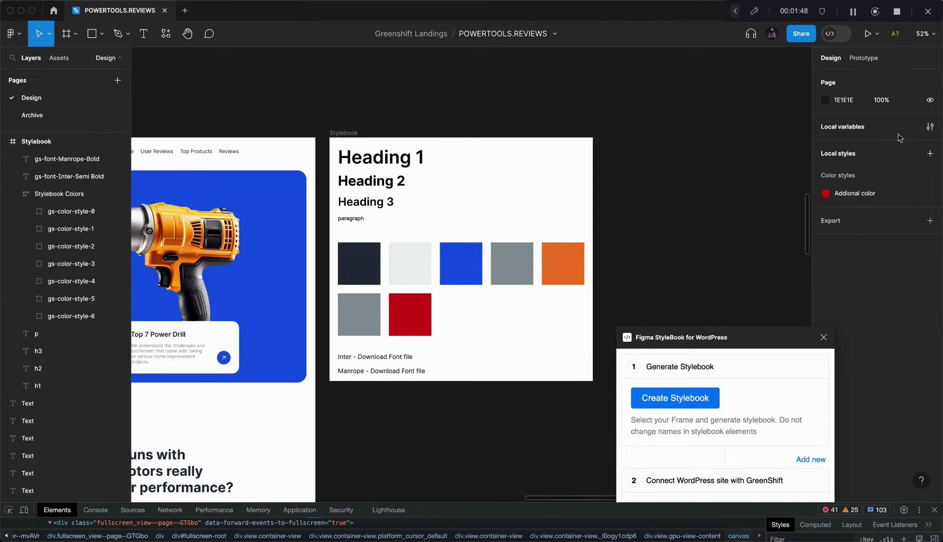
left_click(930, 128)
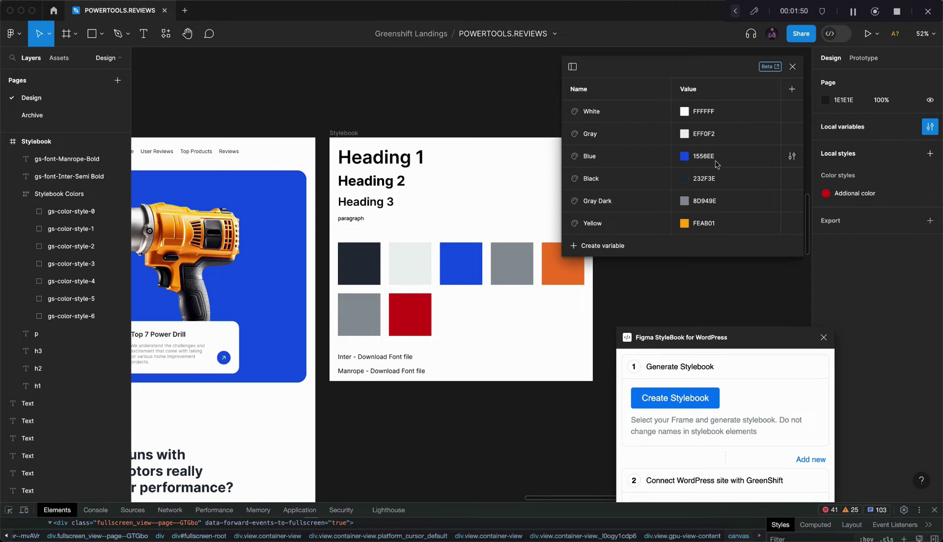
left_click(684, 156)
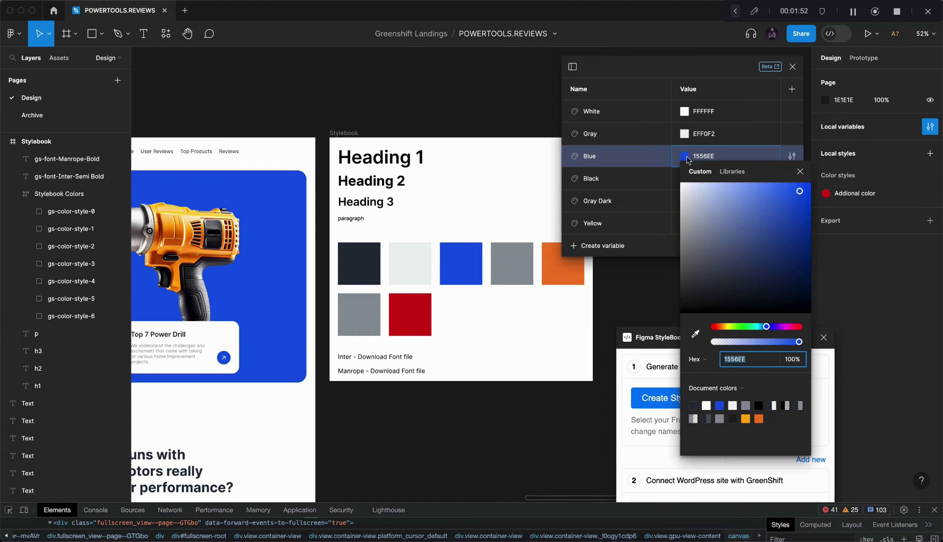
left_click(790, 223)
left_click_drag(781, 217, 794, 245)
left_click(745, 327)
left_click(673, 298)
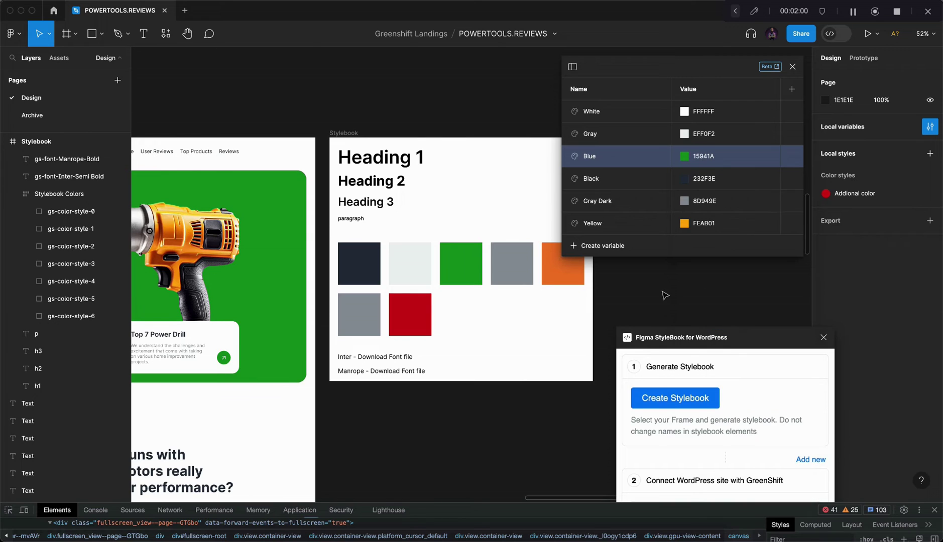
left_click(793, 66)
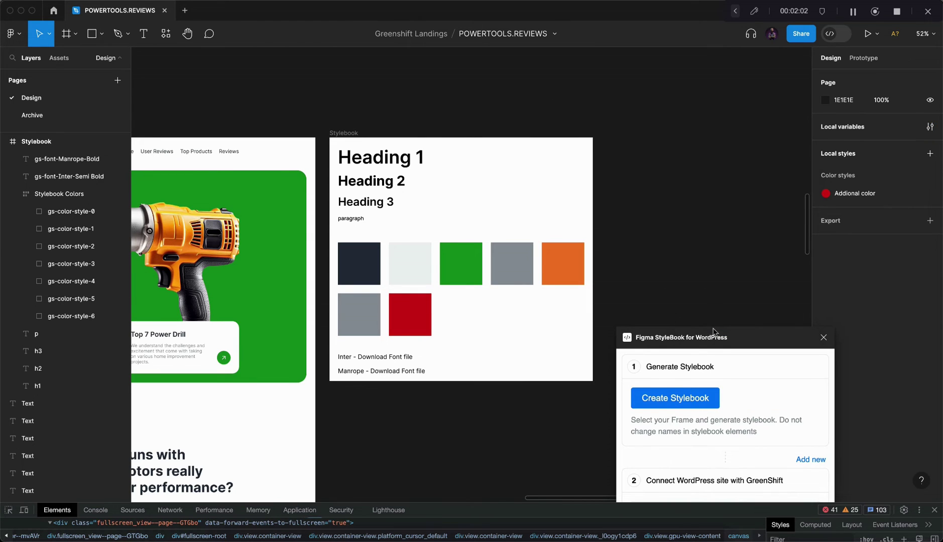
Step: Move the plugin window up, select the Stylebook frame, and synchronize the stylebook to the connected WordPress site
left_click_drag(715, 340, 712, 119)
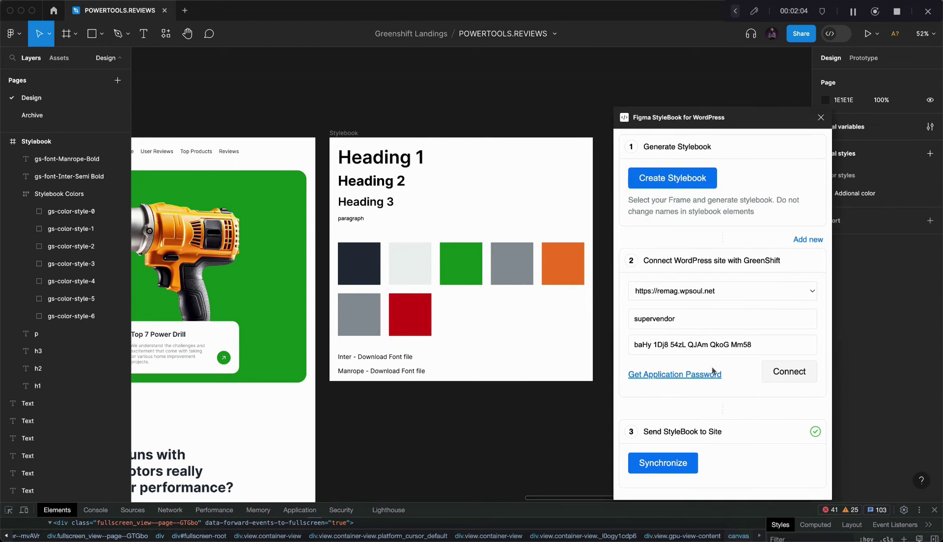
left_click(679, 465)
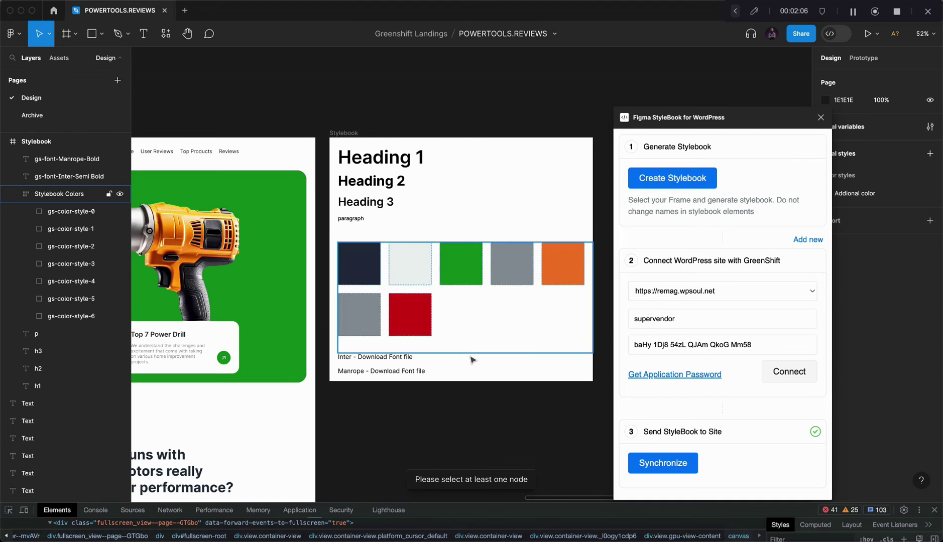
left_click(73, 147)
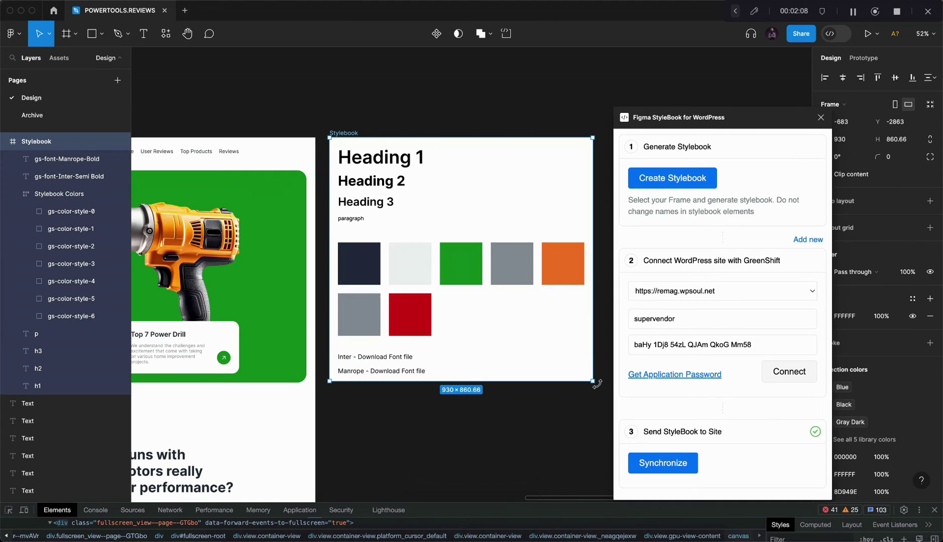
left_click(673, 464)
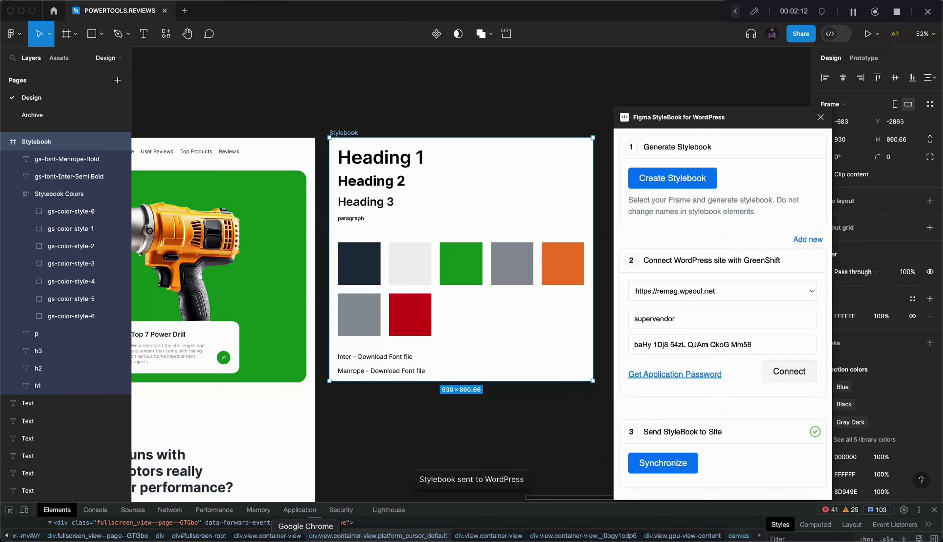
Step: Switch to Chrome, open GreenShift's Stylebook page, and check the Greenshift color presets for the changed color
left_click(305, 536)
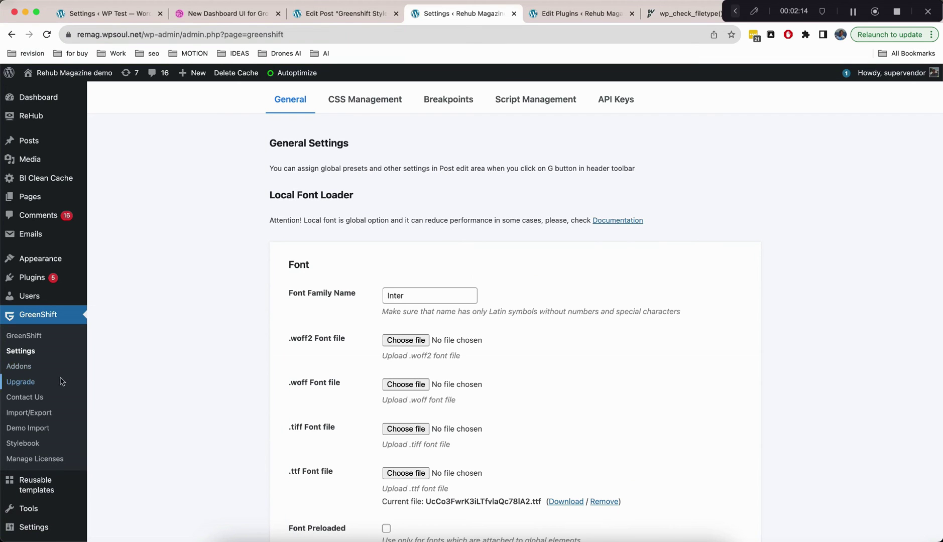
left_click(57, 443)
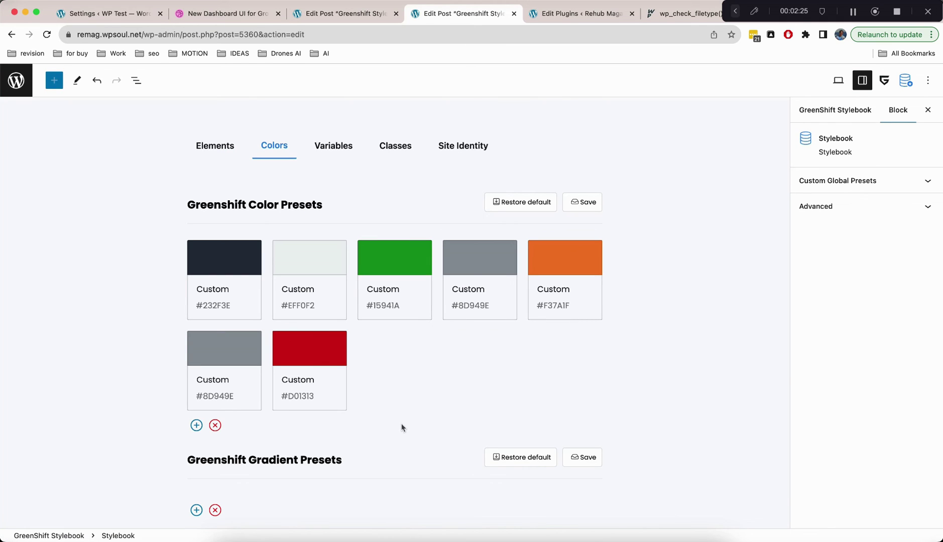
Step: Back in Figma, view the plugin's form for adding a new site, return to the connected sites, and look through the site list
left_click(537, 532)
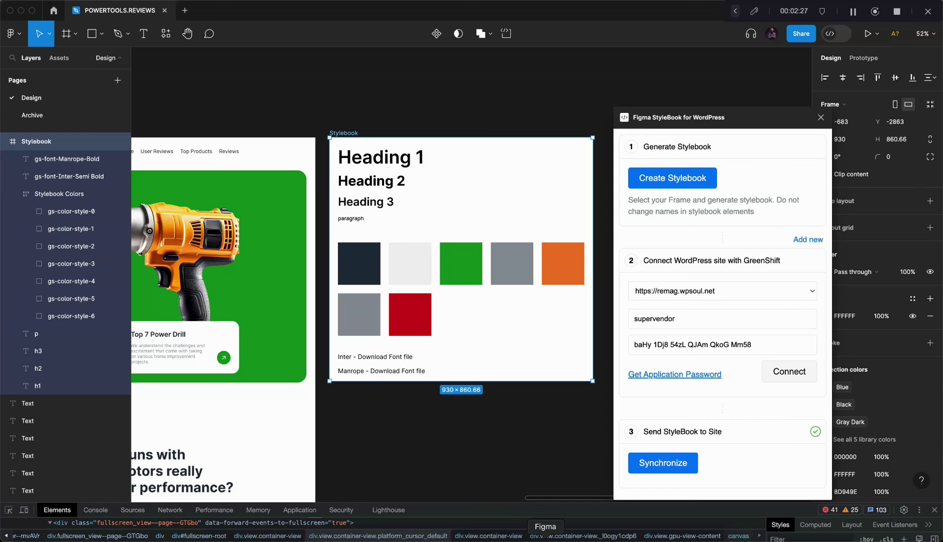
left_click(803, 240)
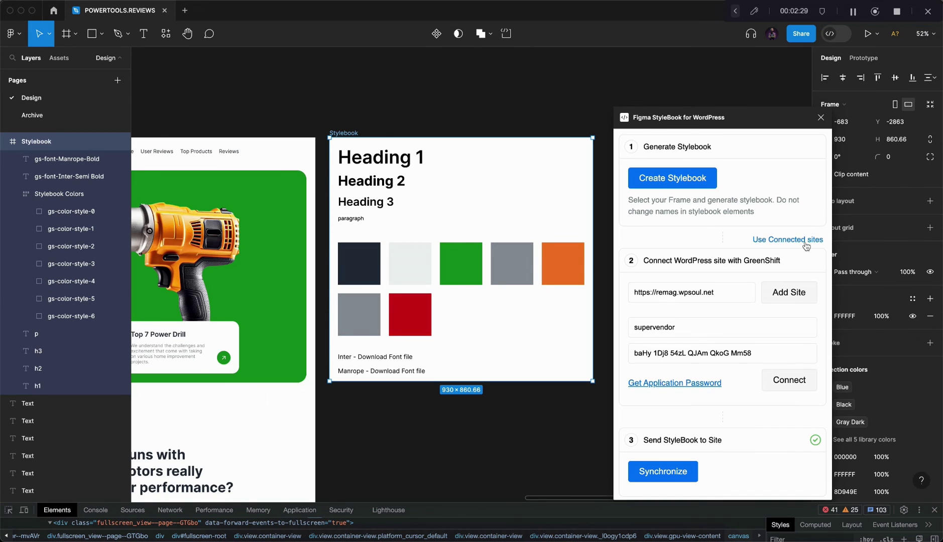
left_click(784, 240)
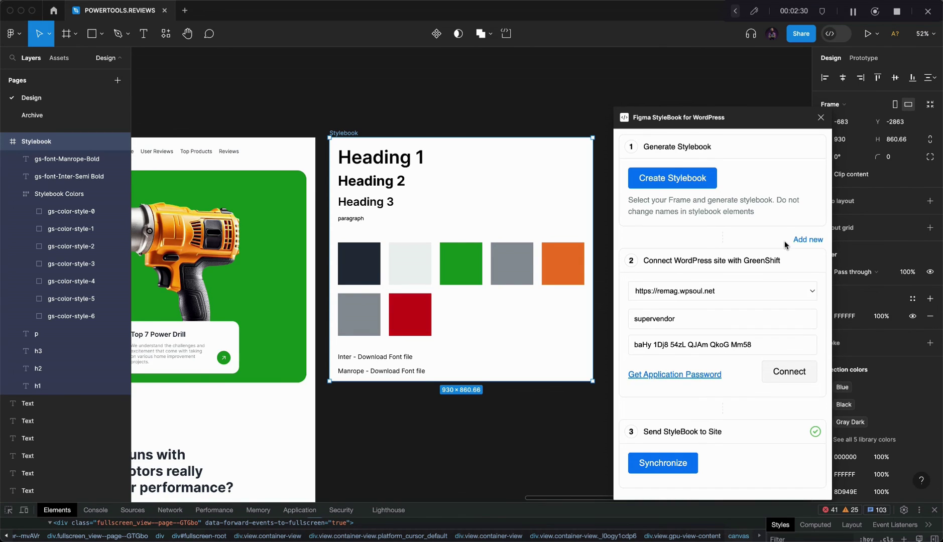
left_click(719, 293)
left_click(721, 294)
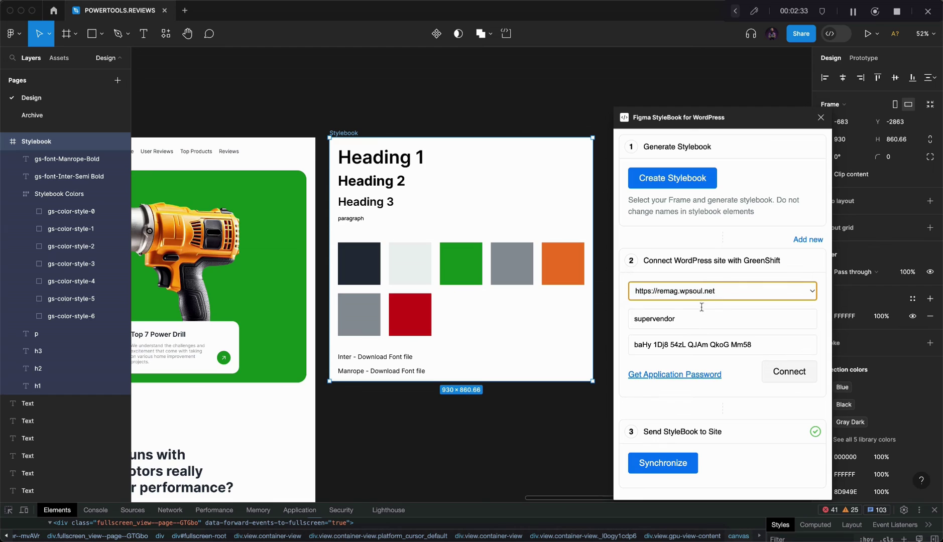
left_click(701, 308)
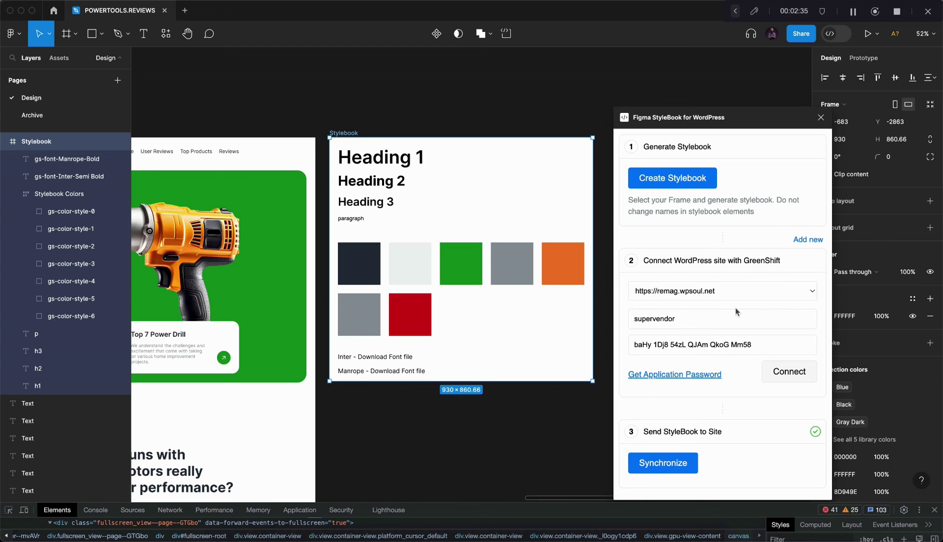